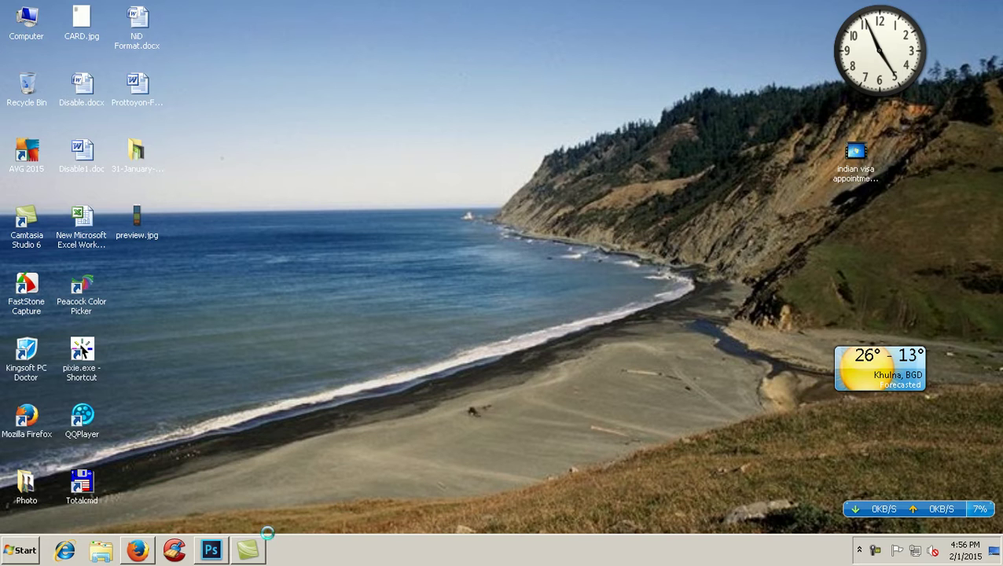
- Scroll the Roundy button page to its green Bordered Style buttons, then return to preview.jpg in Photoshop
{"action": "left_click", "coordinate": [137, 552]}
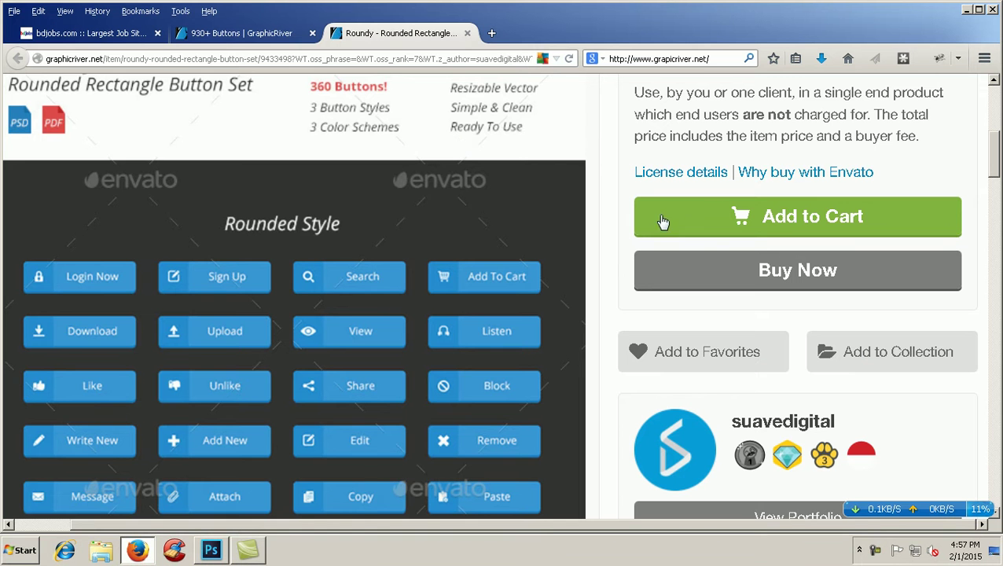
{"action": "scroll", "coordinate": [678, 251], "scroll_direction": "down", "scroll_amount": 1}
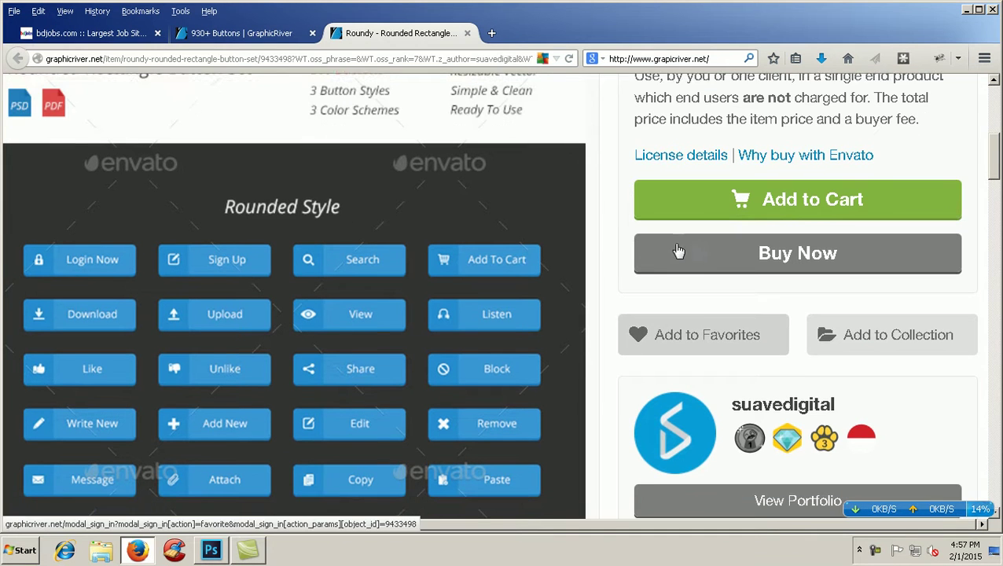
{"action": "scroll", "coordinate": [792, 249], "scroll_direction": "up", "scroll_amount": 5}
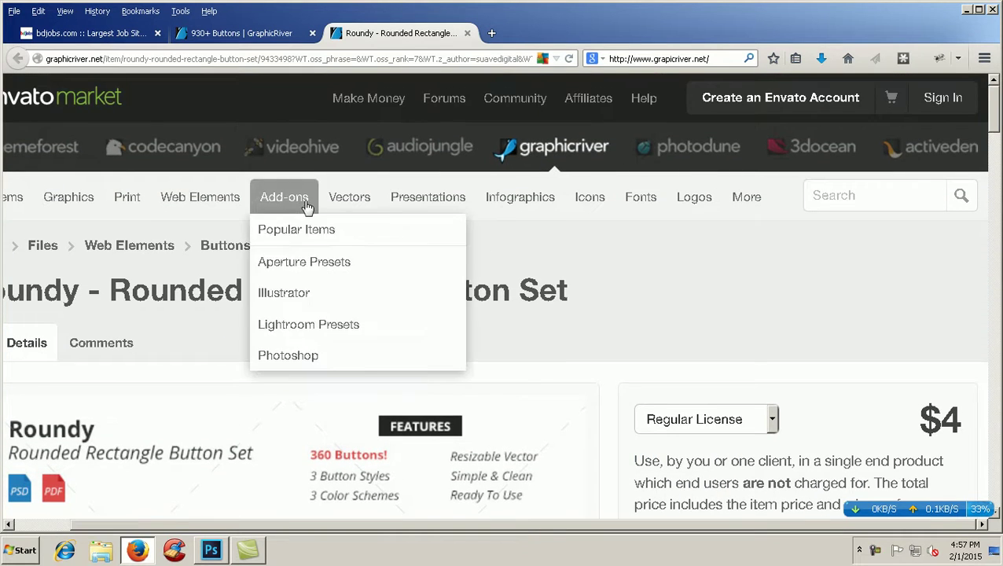
{"action": "scroll", "coordinate": [251, 236], "scroll_direction": "down", "scroll_amount": 3}
{"action": "scroll", "coordinate": [328, 234], "scroll_direction": "up", "scroll_amount": 3}
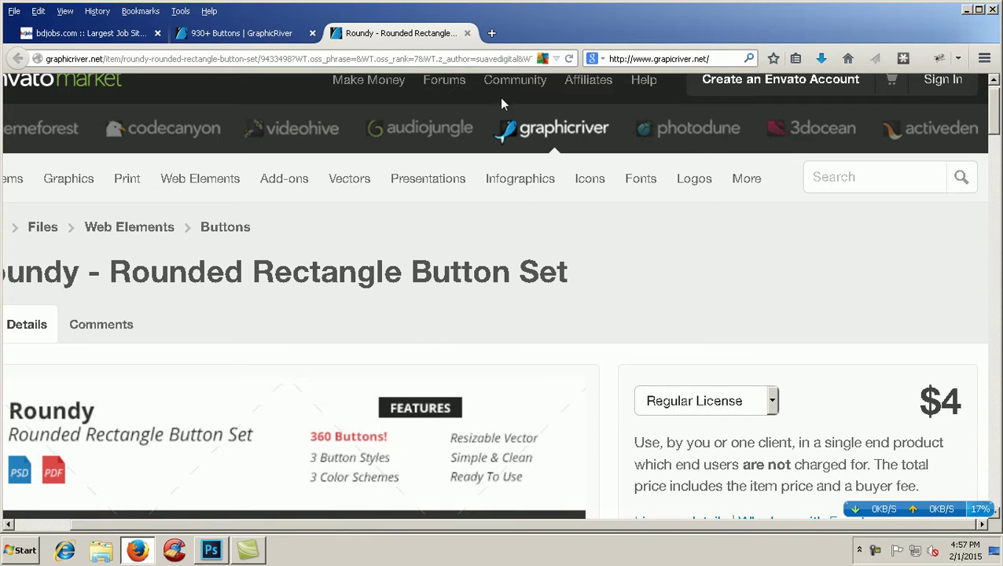
{"action": "scroll", "coordinate": [358, 283], "scroll_direction": "down", "scroll_amount": 3}
{"action": "scroll", "coordinate": [236, 331], "scroll_direction": "down", "scroll_amount": 2}
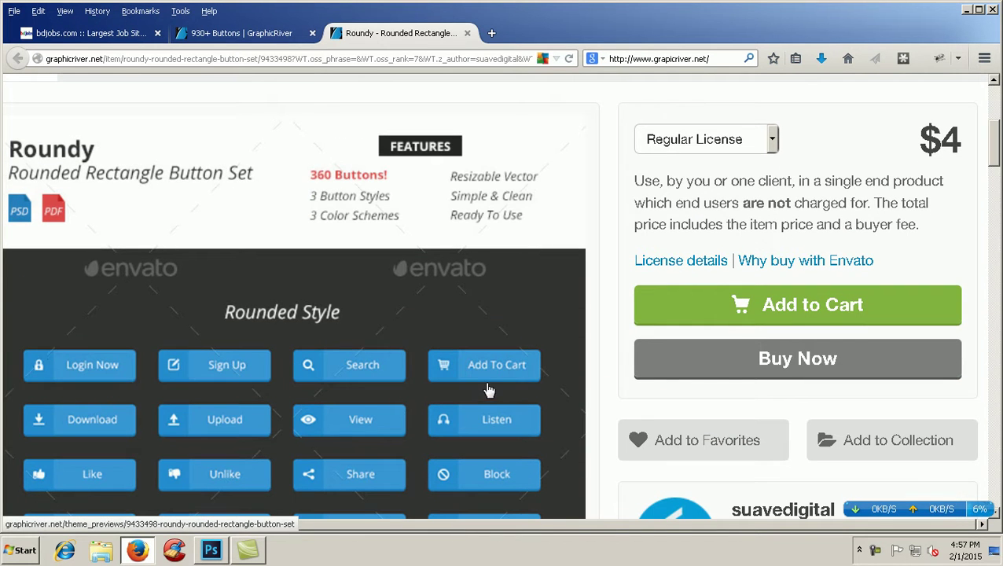
{"action": "scroll", "coordinate": [487, 390], "scroll_direction": "down", "scroll_amount": 2}
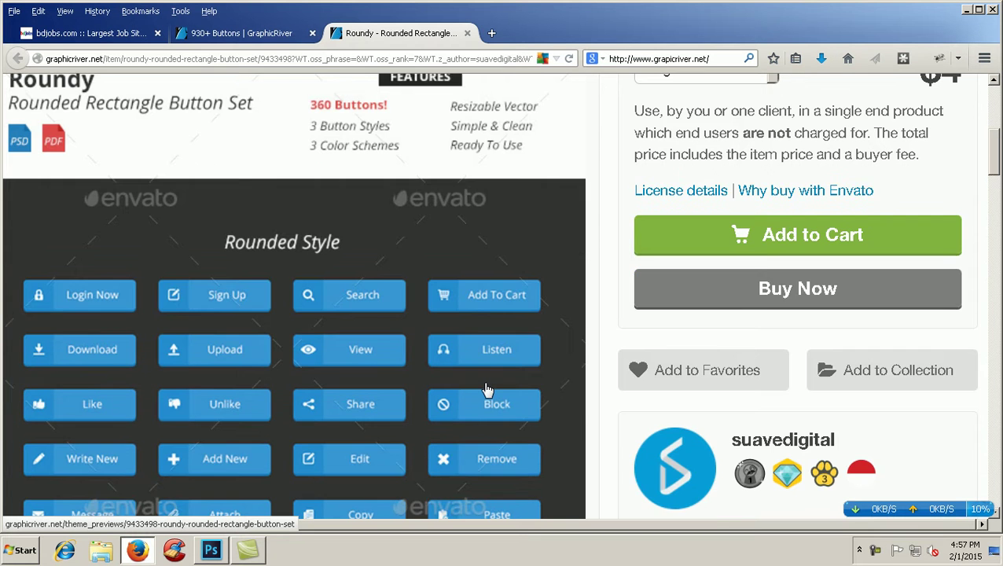
{"action": "scroll", "coordinate": [486, 388], "scroll_direction": "down", "scroll_amount": 2}
{"action": "scroll", "coordinate": [478, 381], "scroll_direction": "down", "scroll_amount": 2}
{"action": "scroll", "coordinate": [330, 357], "scroll_direction": "down", "scroll_amount": 1}
{"action": "scroll", "coordinate": [306, 357], "scroll_direction": "down", "scroll_amount": 1}
{"action": "scroll", "coordinate": [539, 363], "scroll_direction": "down", "scroll_amount": 1}
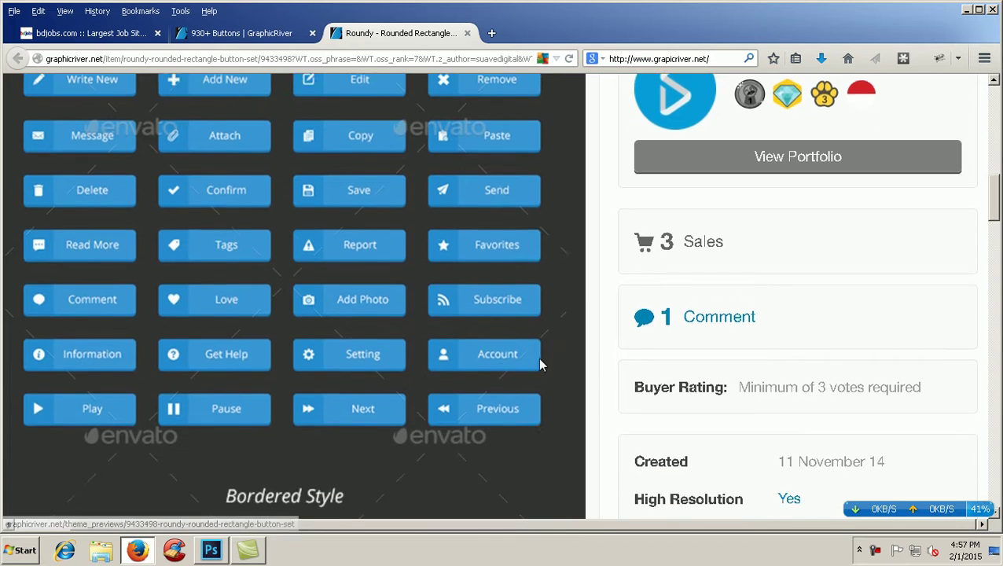
{"action": "scroll", "coordinate": [314, 354], "scroll_direction": "down", "scroll_amount": 2}
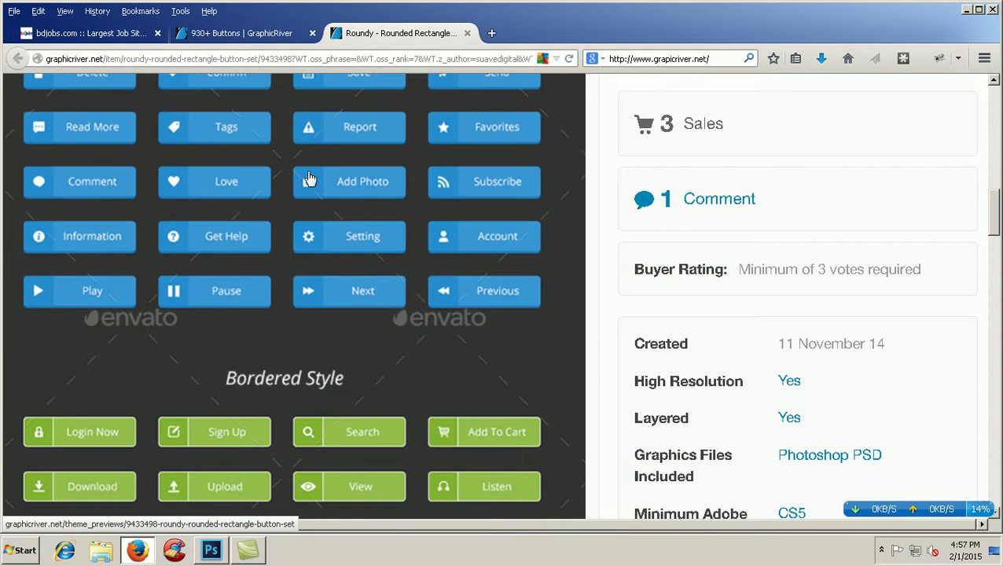
{"action": "left_click", "coordinate": [224, 555]}
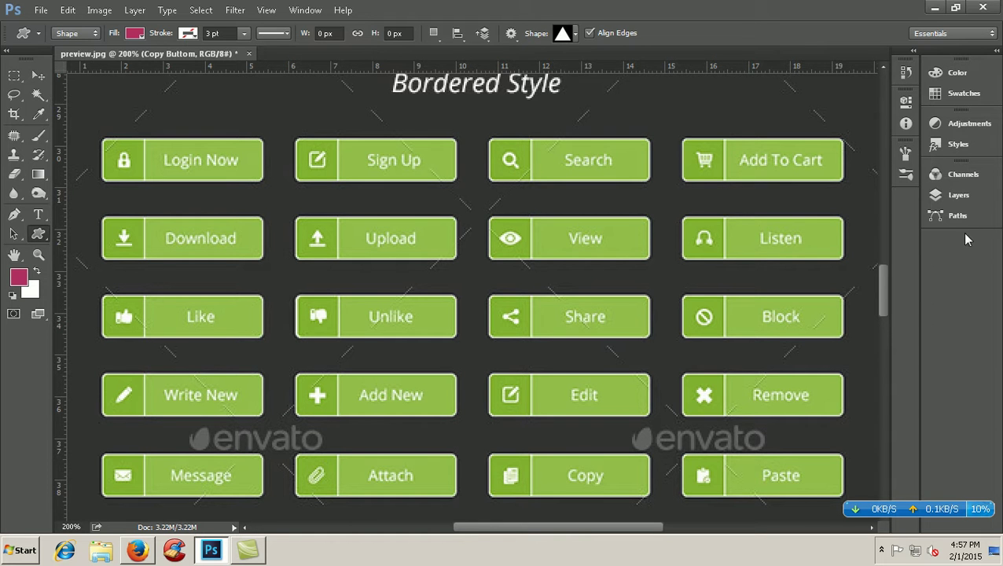
- Check the preview's layers, then bring up the Marquee tool flyout
{"action": "left_click", "coordinate": [959, 195]}
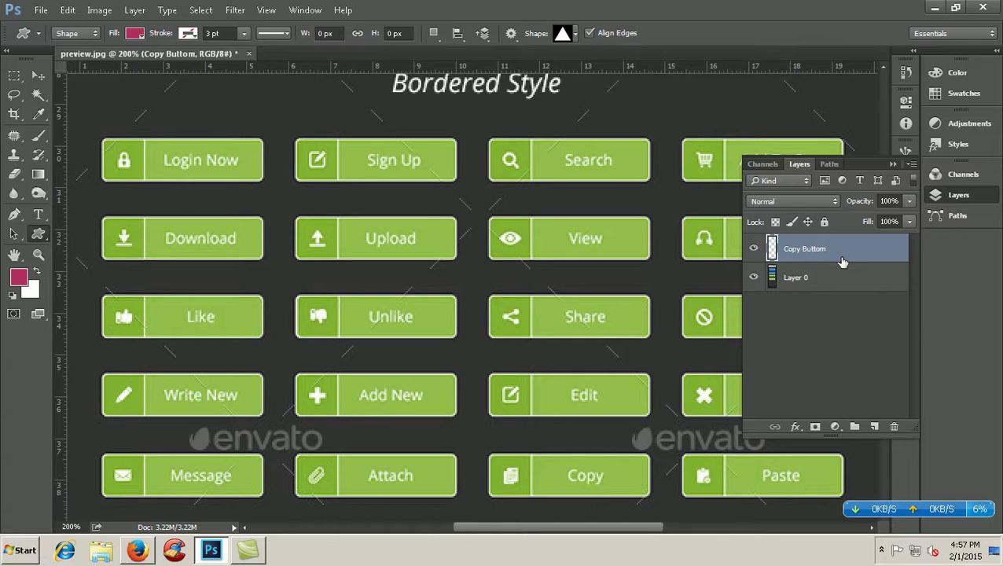
{"action": "left_click", "coordinate": [961, 195]}
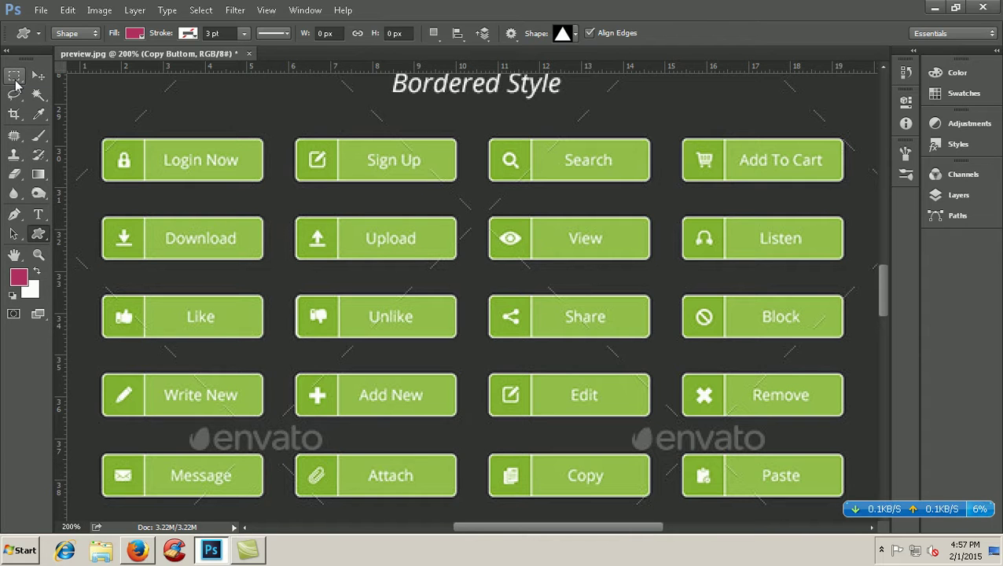
{"action": "left_click", "coordinate": [16, 82]}
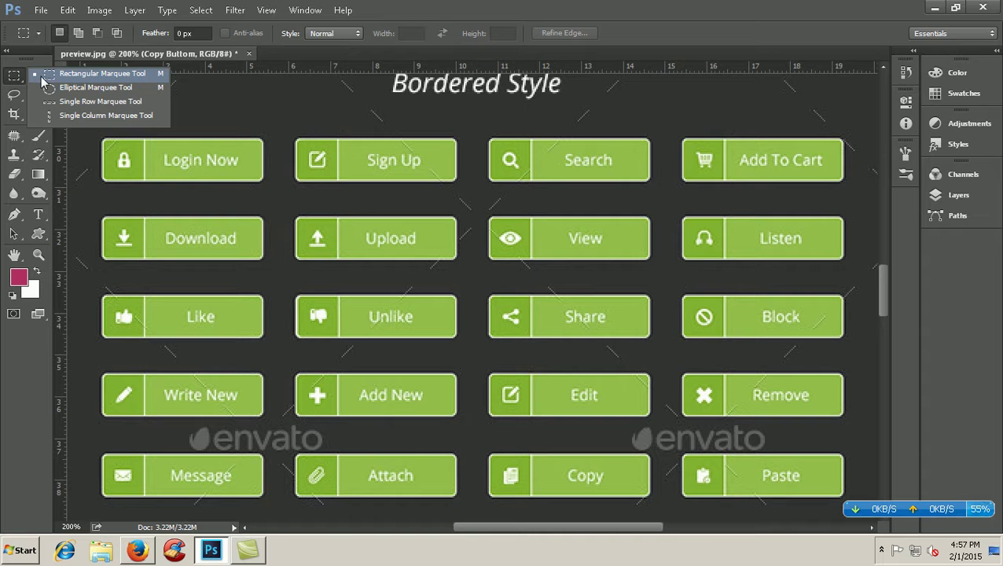
- Draw a Rectangular Marquee around the green Unlike button, zooming in to check its edges
{"action": "left_click", "coordinate": [43, 75]}
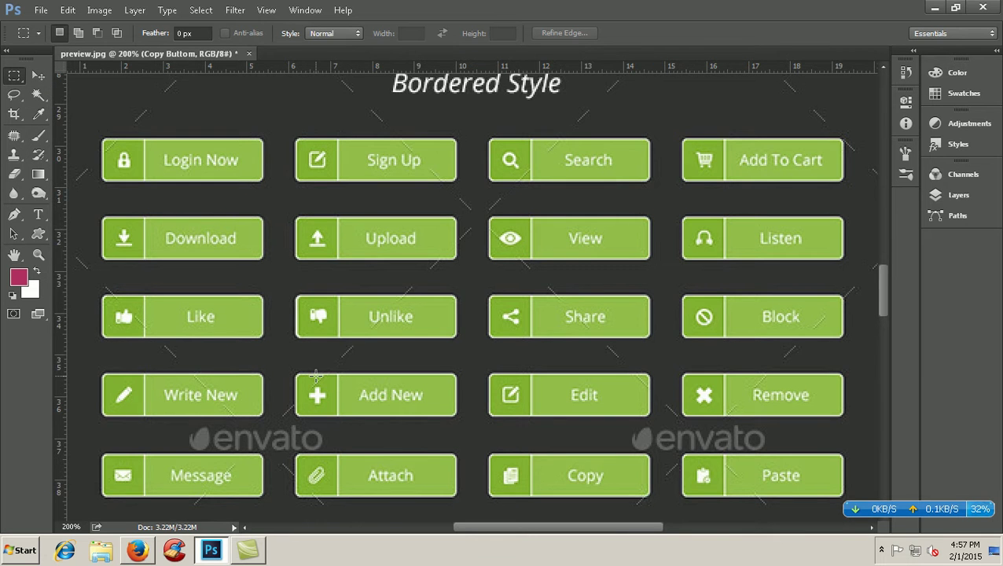
{"action": "key", "text": "ctrl+plus"}
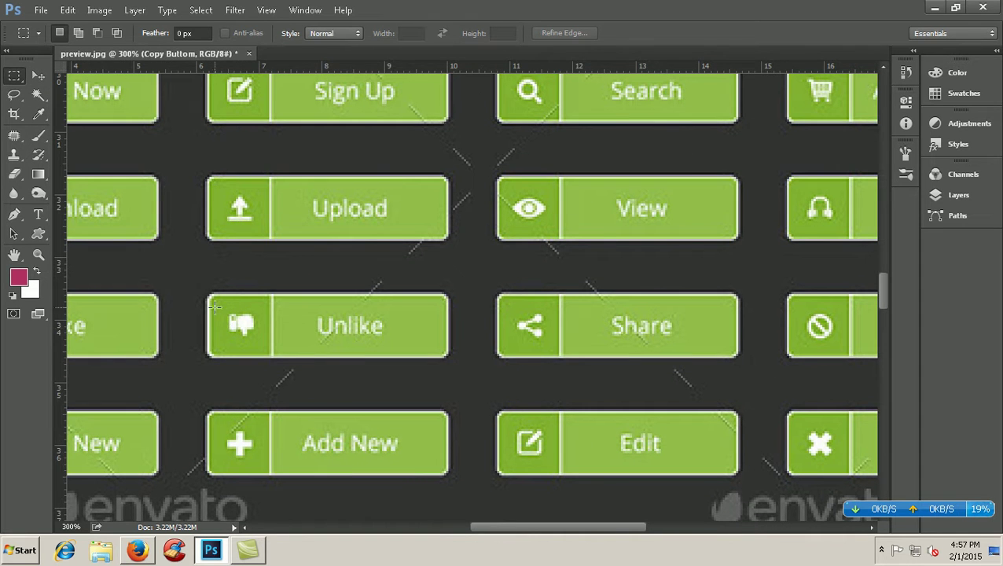
{"action": "left_click_drag", "start_coordinate": [208, 295], "coordinate": [448, 356]}
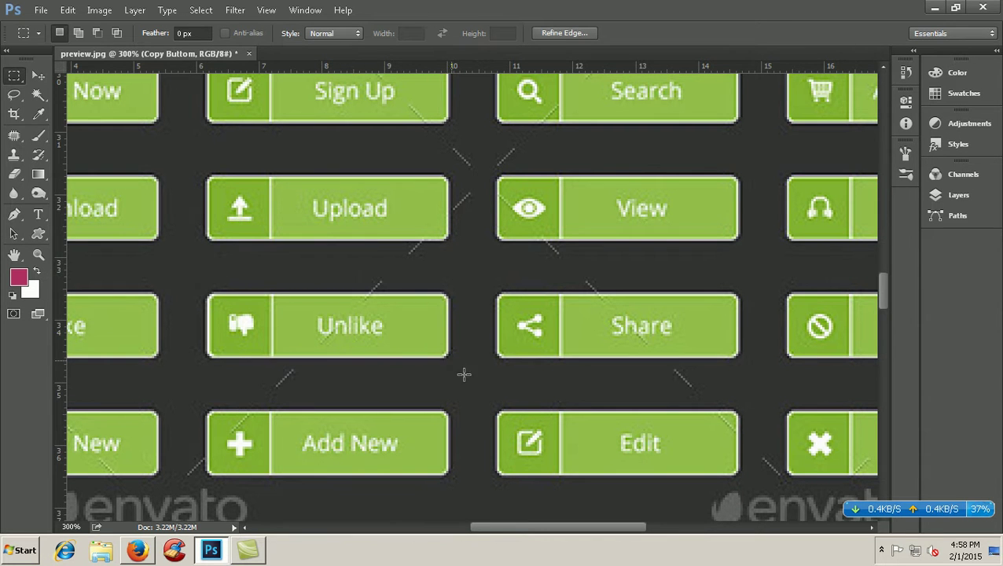
{"action": "key", "text": "ctrl+plus"}
{"action": "key", "text": "ctrl+plus"}
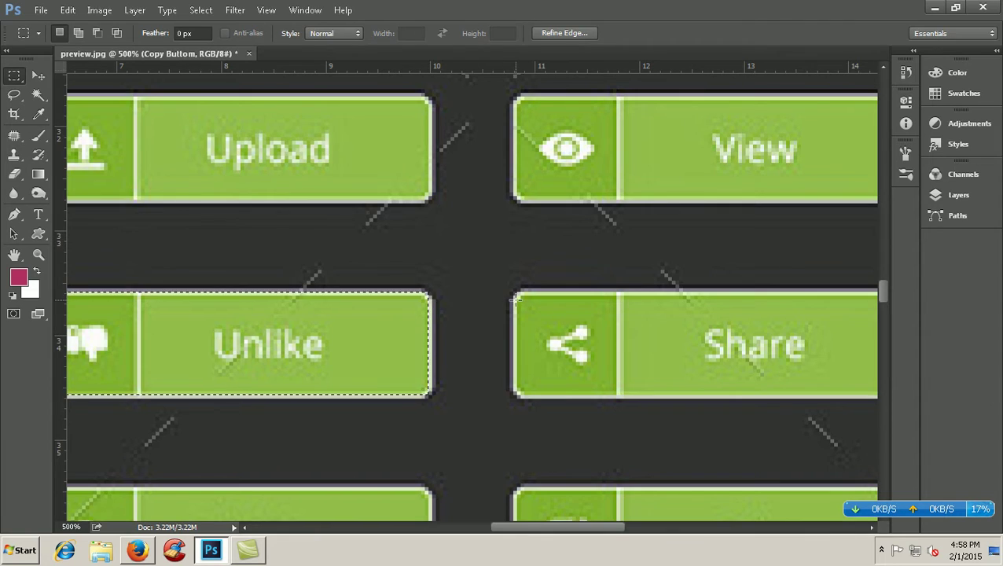
{"action": "key", "text": "ctrl+plus"}
{"action": "key", "text": "ctrl+plus"}
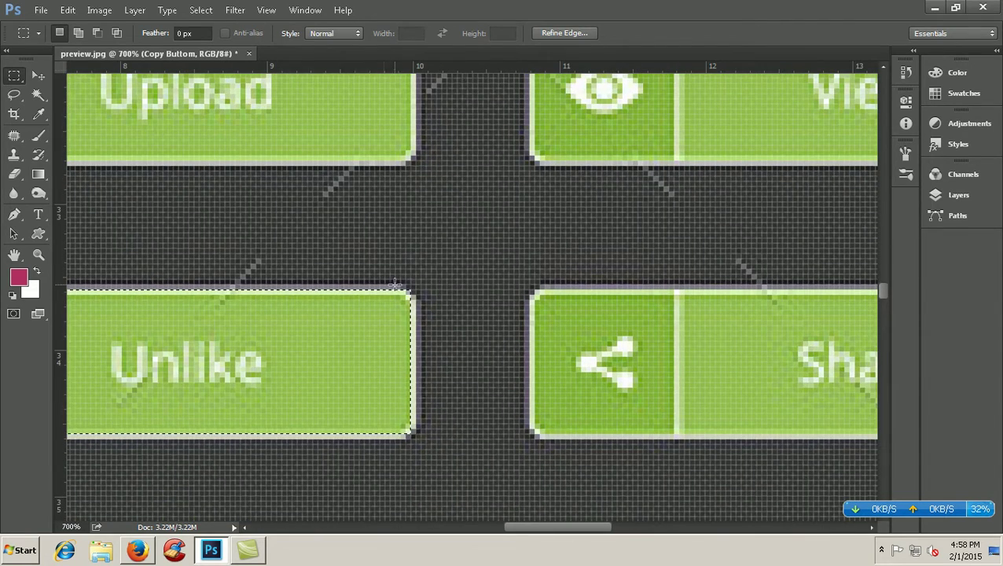
{"action": "key", "text": "ctrl+minus"}
{"action": "key", "text": "ctrl+minus"}
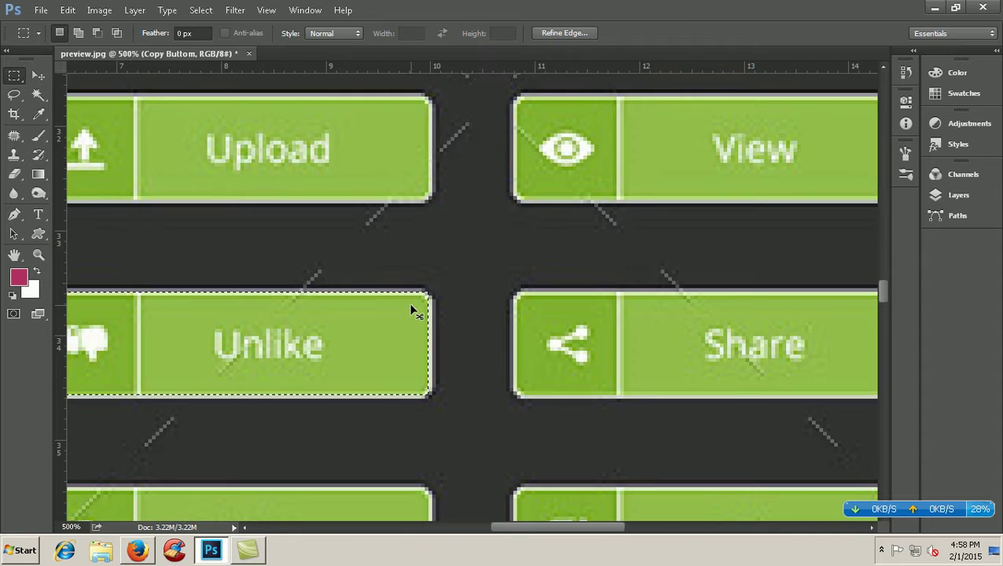
{"action": "key", "text": "ctrl+minus"}
{"action": "key", "text": "ctrl+minus"}
{"action": "key", "text": "ctrl+minus"}
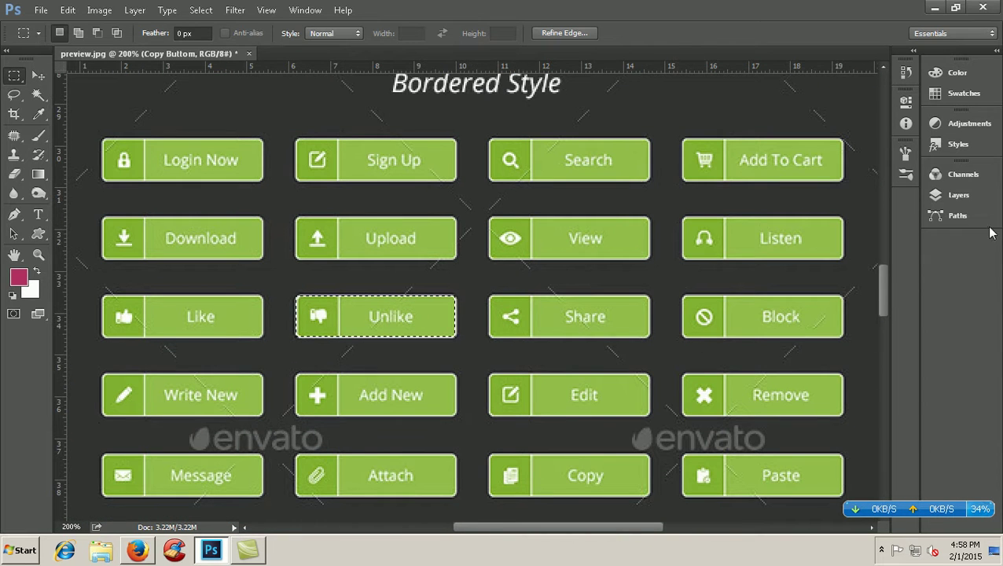
- Lower Layer 0's opacity to 55%
{"action": "left_click", "coordinate": [959, 195]}
{"action": "left_click", "coordinate": [858, 278]}
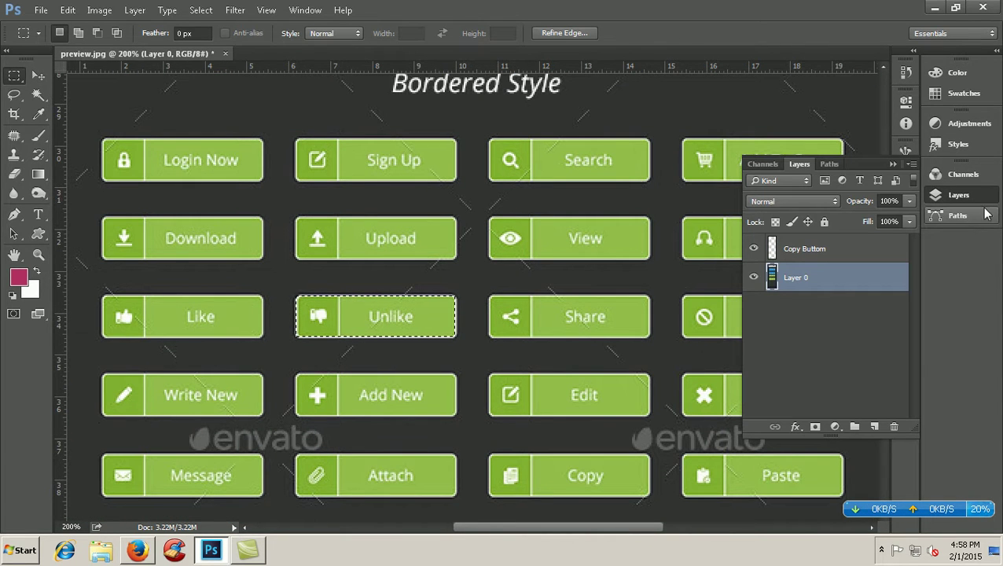
{"action": "left_click", "coordinate": [910, 201]}
{"action": "left_click_drag", "start_coordinate": [910, 218], "coordinate": [873, 217]}
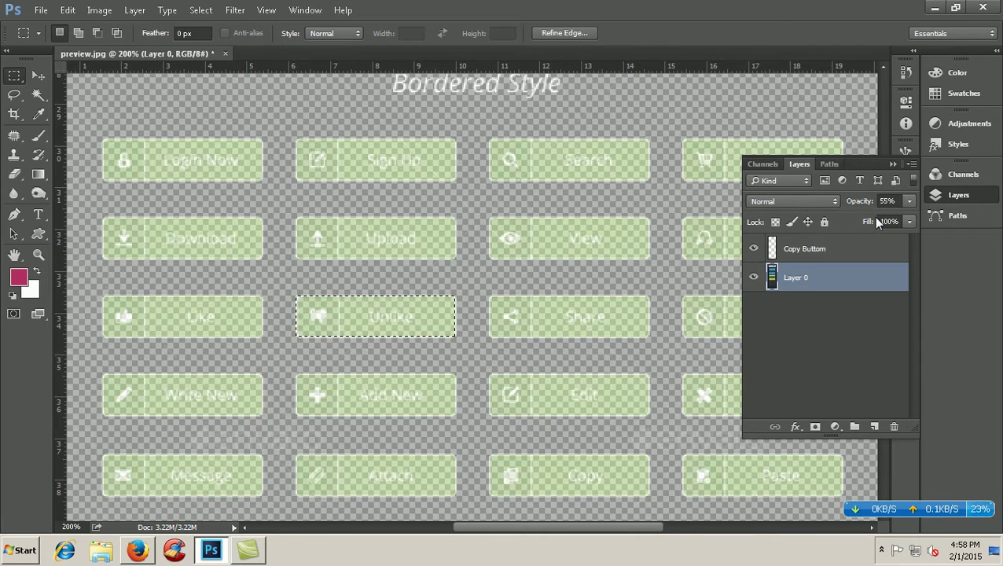
{"action": "key", "text": "ctrl+plus"}
{"action": "key", "text": "ctrl+plus"}
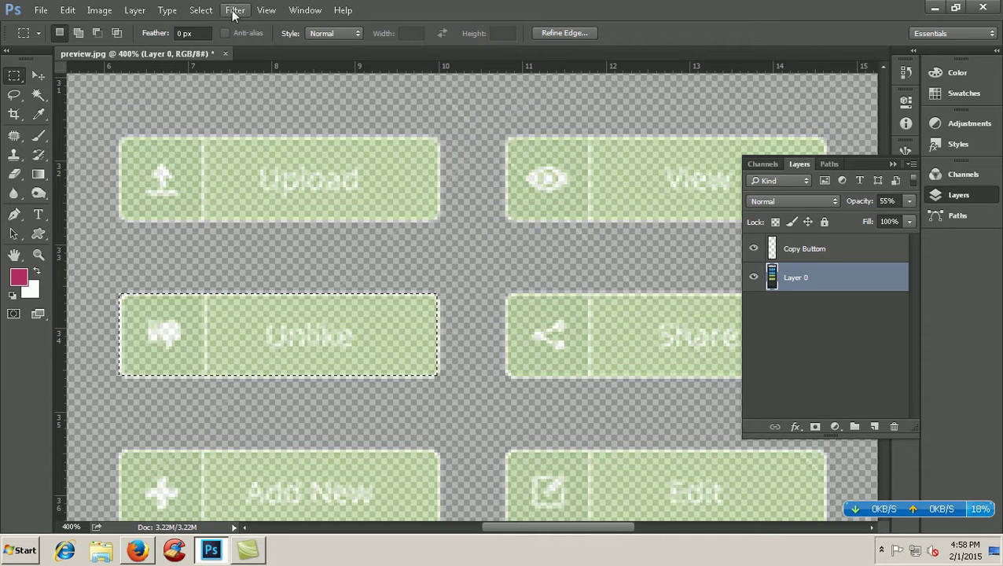
- Smooth the Unlike selection with a 10 px Sample Radius to round its corners
{"action": "left_click", "coordinate": [202, 10]}
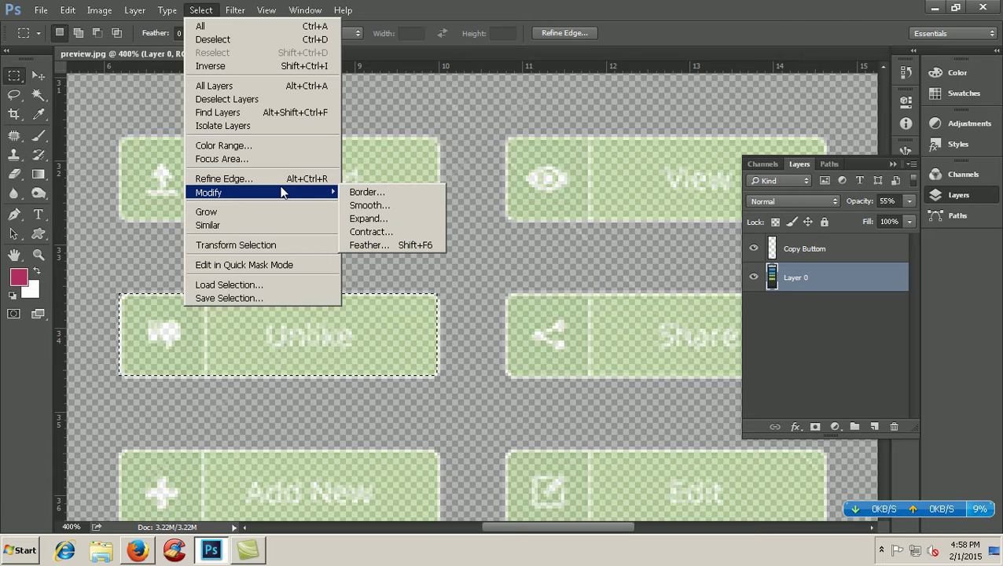
{"action": "mouse_move", "coordinate": [208, 193]}
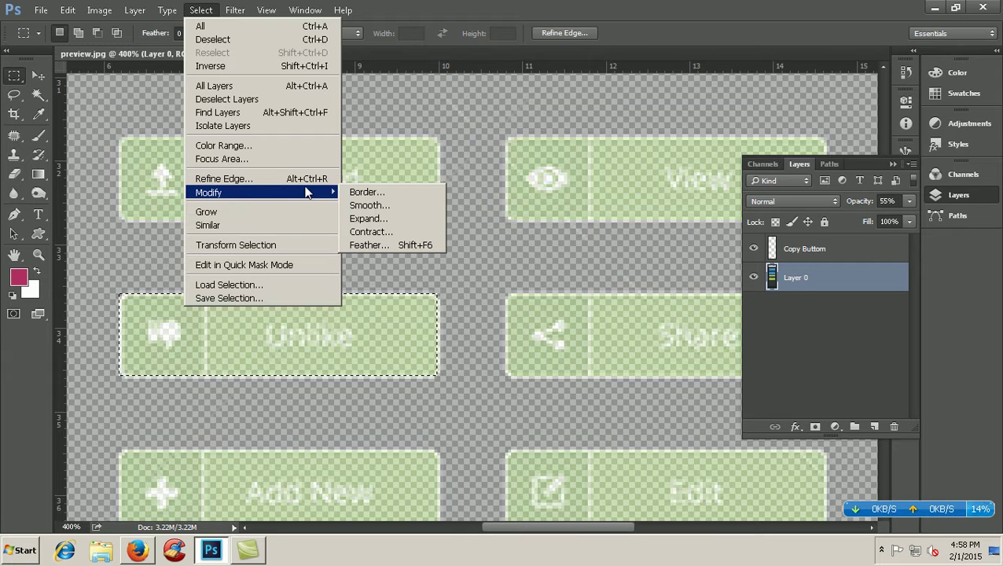
{"action": "left_click", "coordinate": [422, 206]}
{"action": "type", "text": "5"}
{"action": "left_click", "coordinate": [573, 185]}
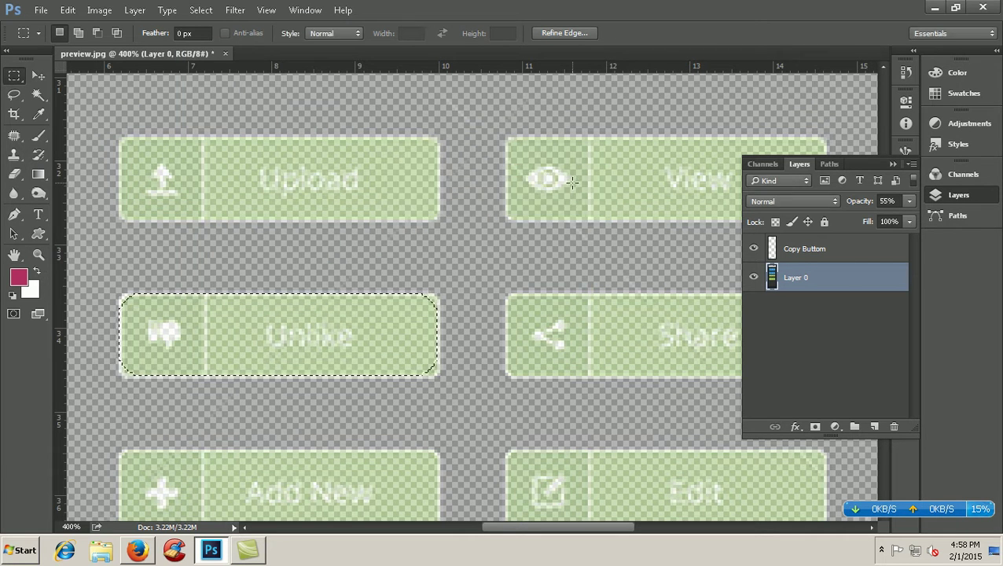
{"action": "key", "text": "ctrl+z"}
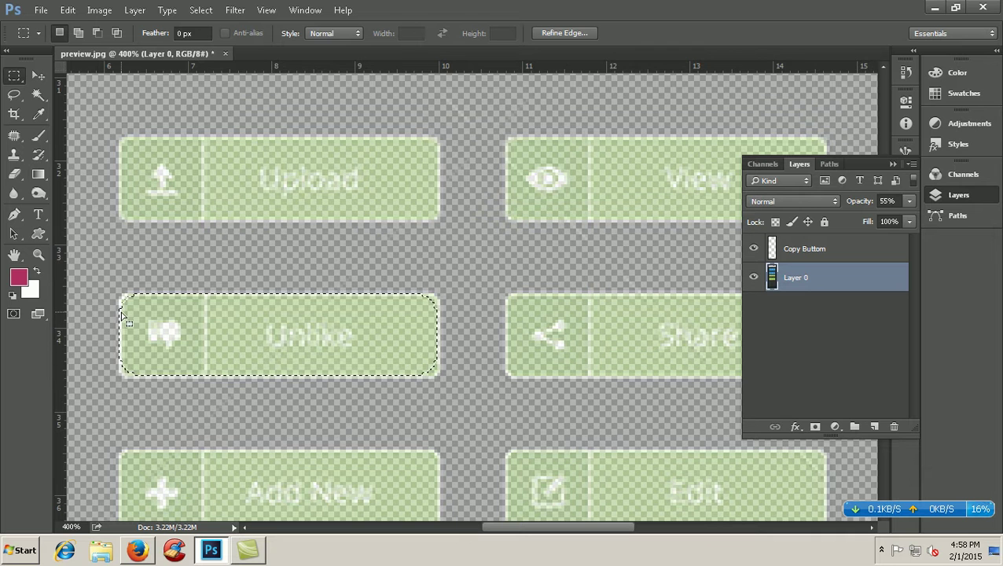
{"action": "left_click", "coordinate": [198, 11]}
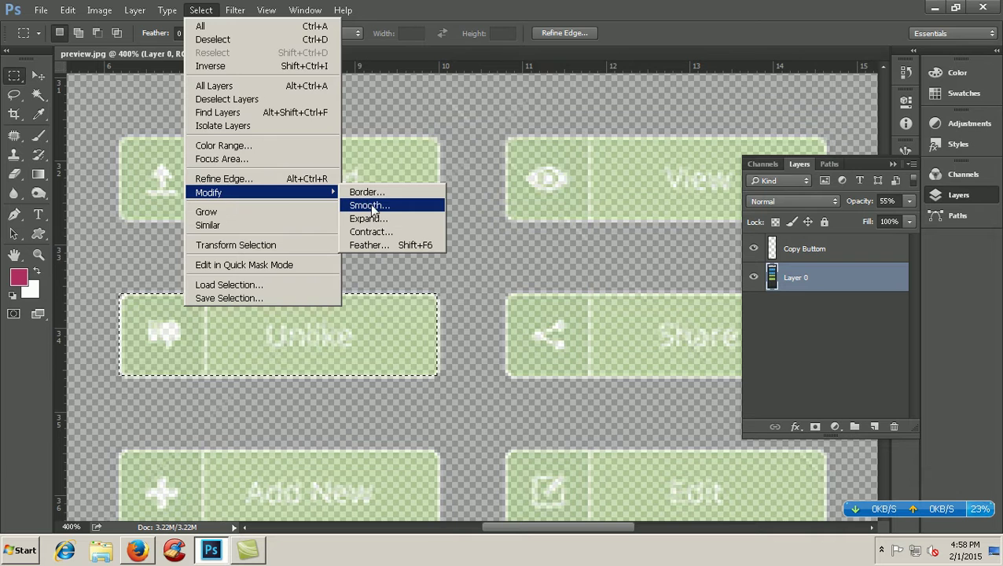
{"action": "mouse_move", "coordinate": [236, 193]}
{"action": "left_click", "coordinate": [376, 206]}
{"action": "type", "text": "10"}
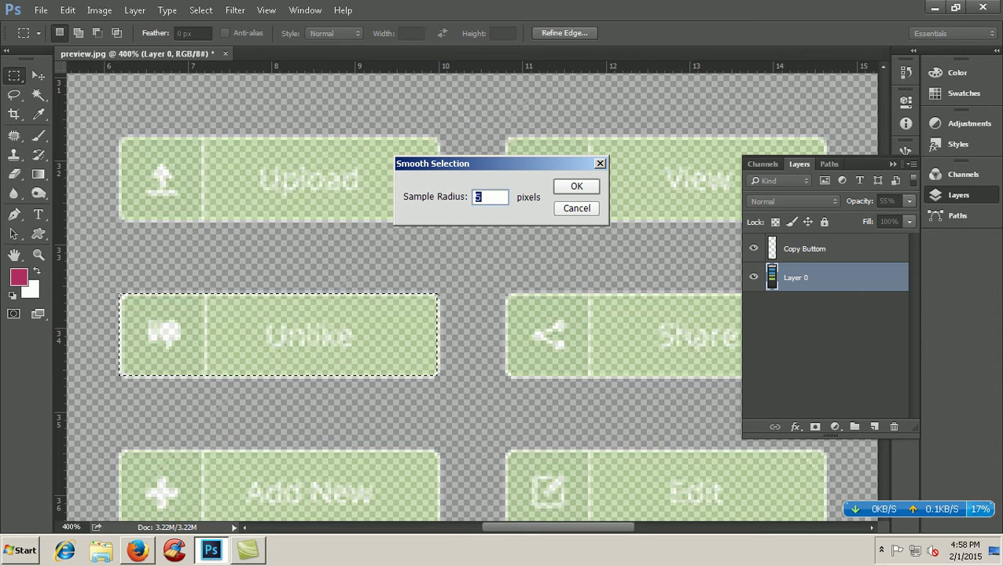
{"action": "key", "text": "Return"}
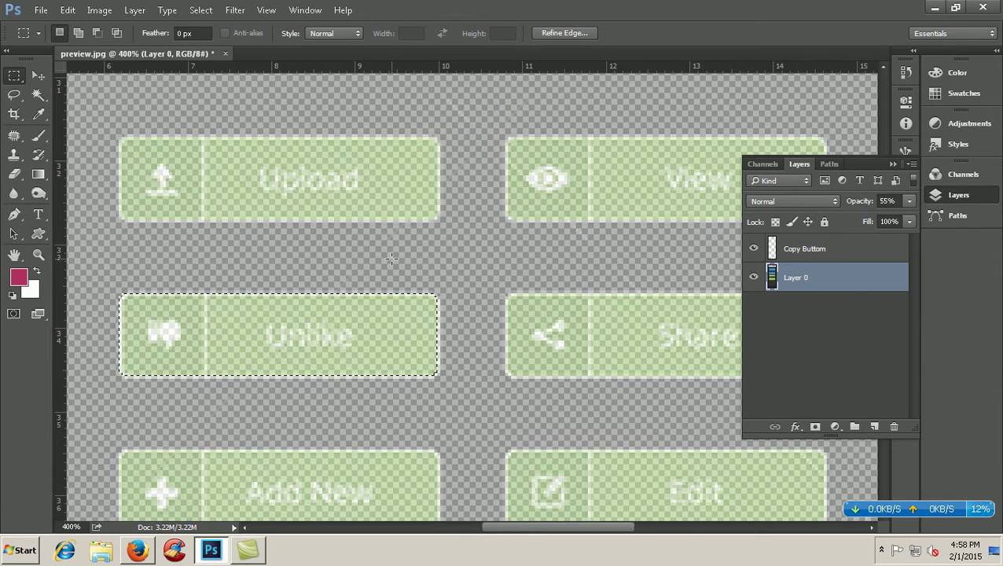
{"action": "key", "text": "ctrl+plus"}
{"action": "key", "text": "ctrl+plus"}
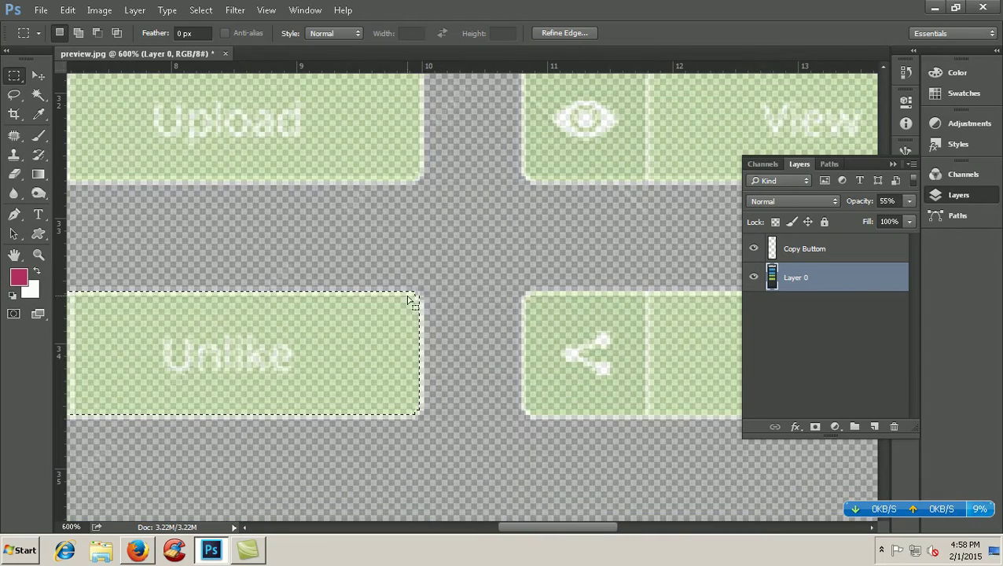
{"action": "key", "text": "ctrl+minus"}
{"action": "key", "text": "ctrl+minus"}
{"action": "key", "text": "ctrl+minus"}
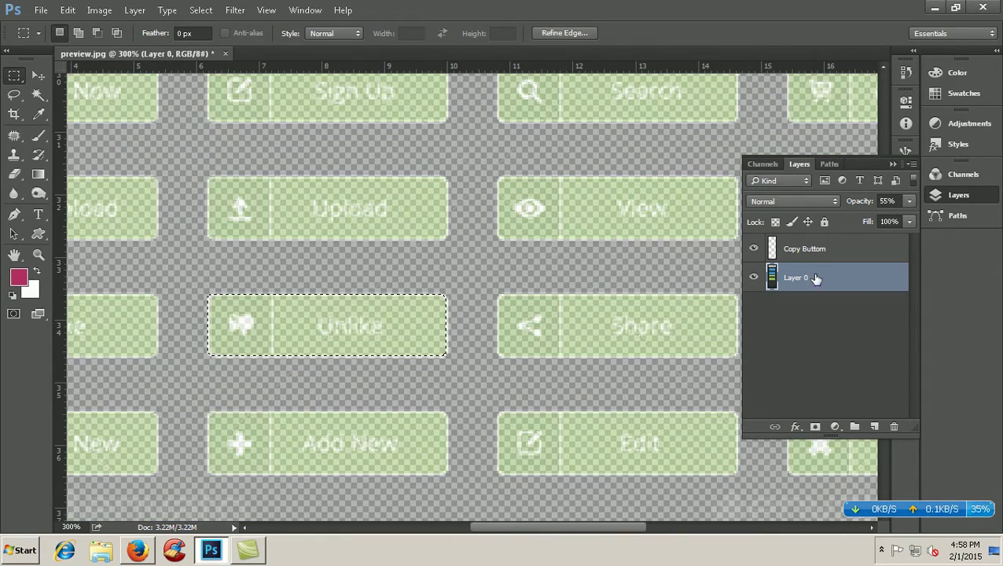
- Restore Layer 0 to 100% opacity and make Copy Buttom the active layer
{"action": "left_click", "coordinate": [910, 203]}
{"action": "left_click_drag", "start_coordinate": [878, 216], "coordinate": [919, 215]}
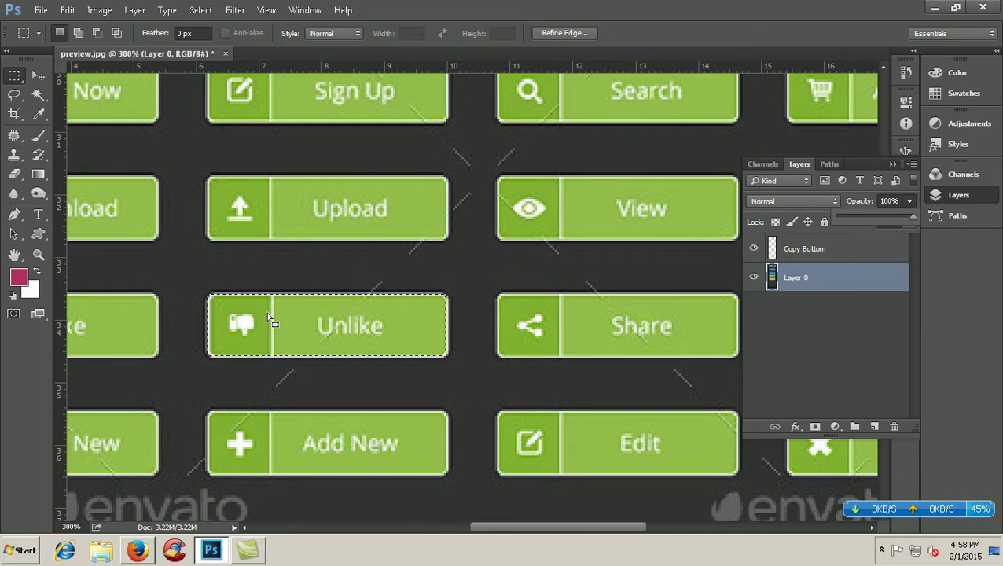
{"action": "left_click", "coordinate": [804, 248]}
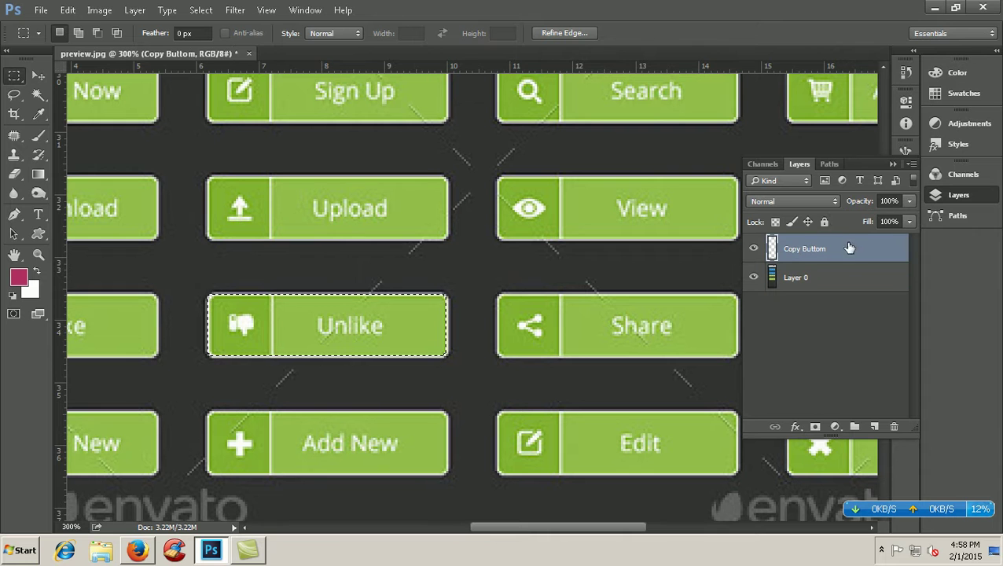
{"action": "left_click", "coordinate": [19, 277]}
- Sample the Share button's green #93be4b as foreground and fill the rounded Unlike selection with it
{"action": "left_click", "coordinate": [582, 342]}
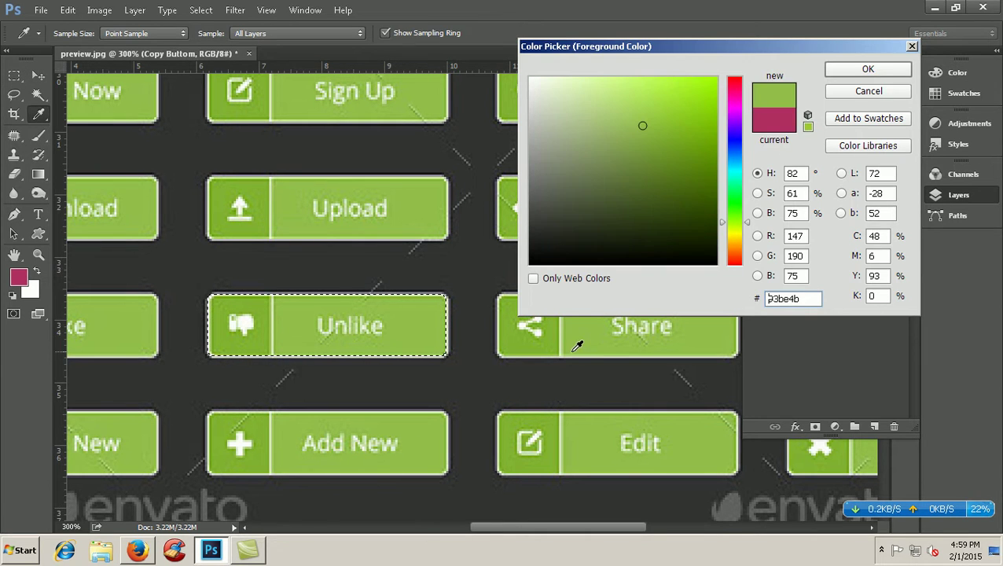
{"action": "left_click_drag", "start_coordinate": [587, 338], "coordinate": [716, 340]}
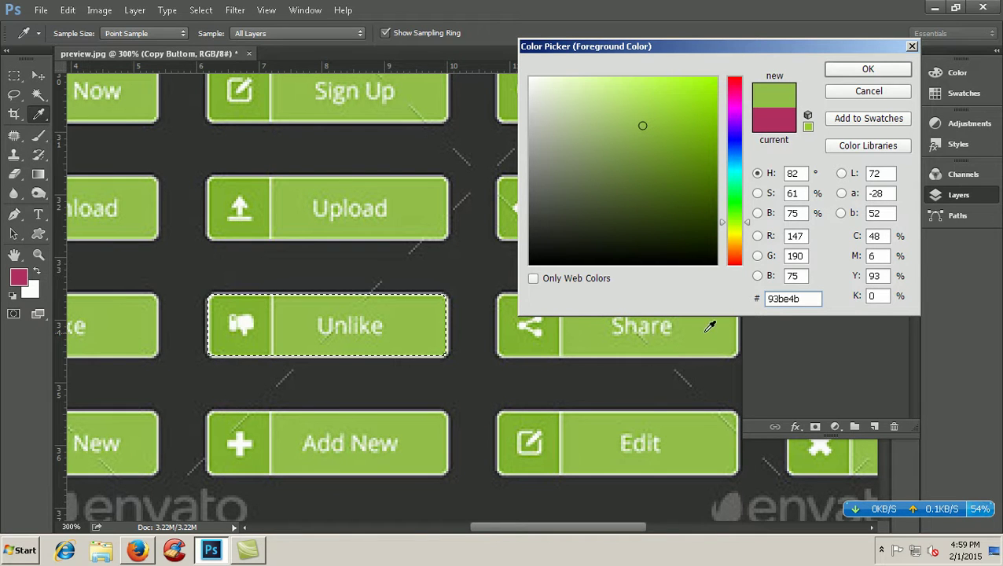
{"action": "left_click", "coordinate": [608, 331]}
{"action": "left_click", "coordinate": [601, 337]}
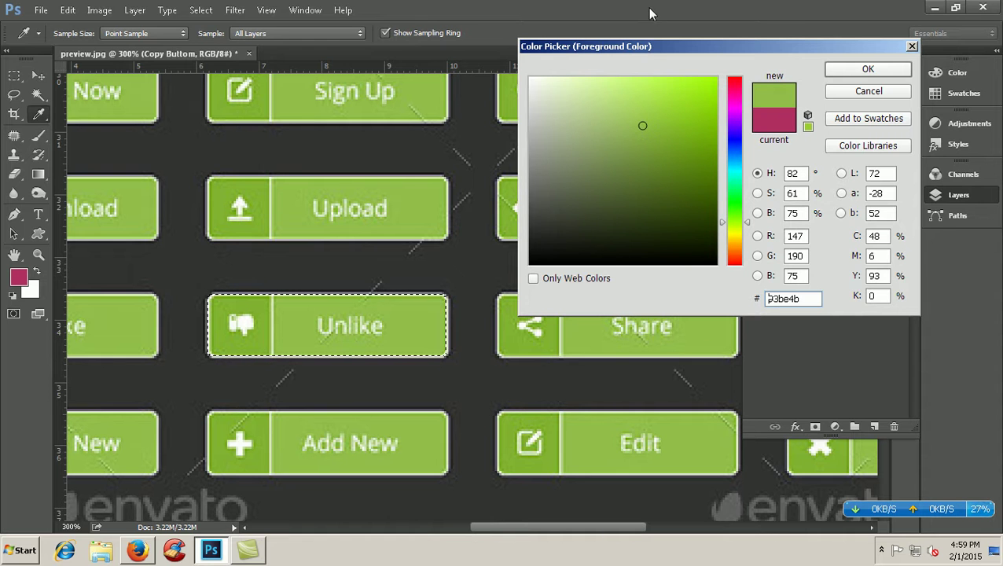
{"action": "left_click_drag", "start_coordinate": [652, 45], "coordinate": [676, 8]}
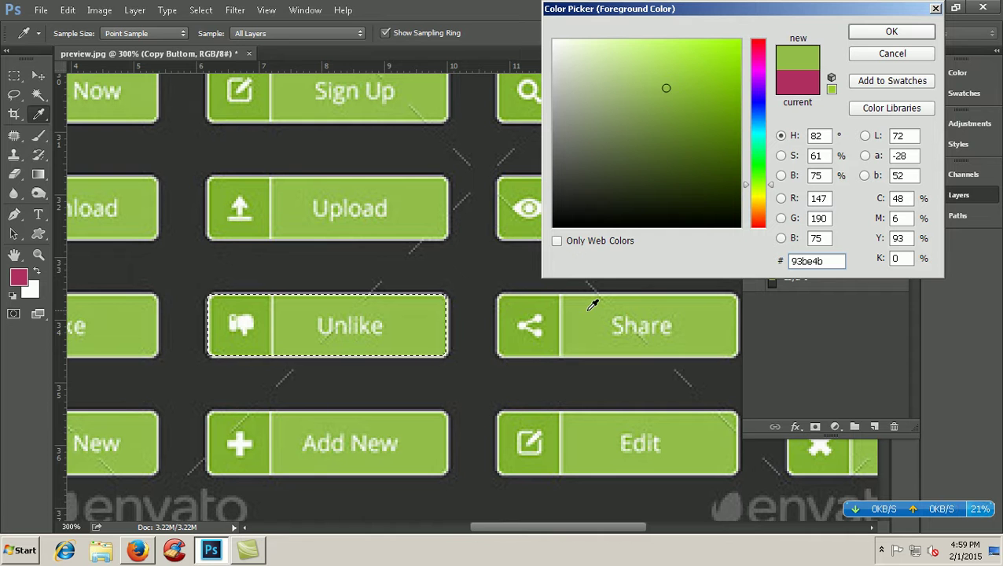
{"action": "left_click", "coordinate": [686, 309]}
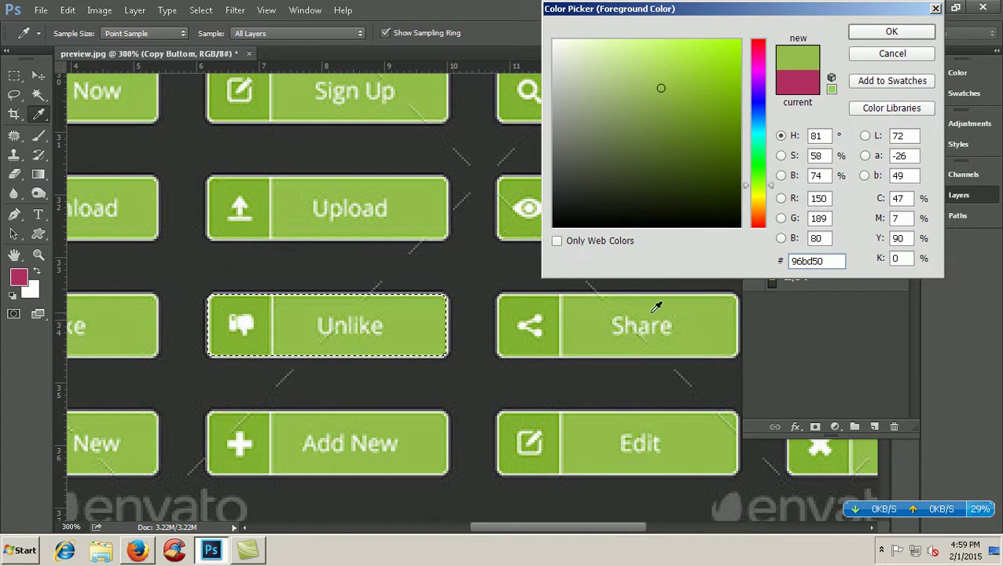
{"action": "left_click", "coordinate": [593, 336]}
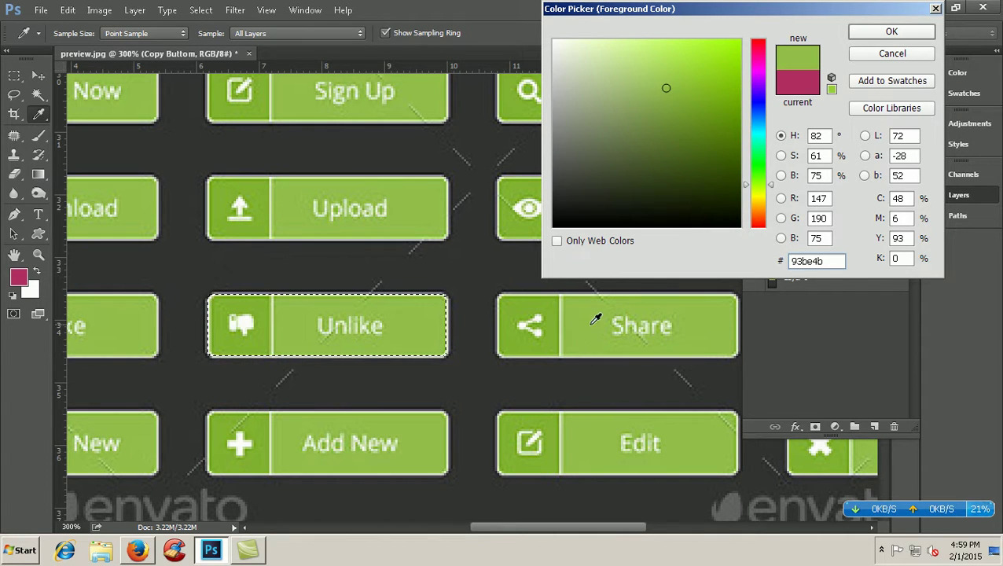
{"action": "left_click", "coordinate": [643, 332]}
{"action": "left_click", "coordinate": [659, 309]}
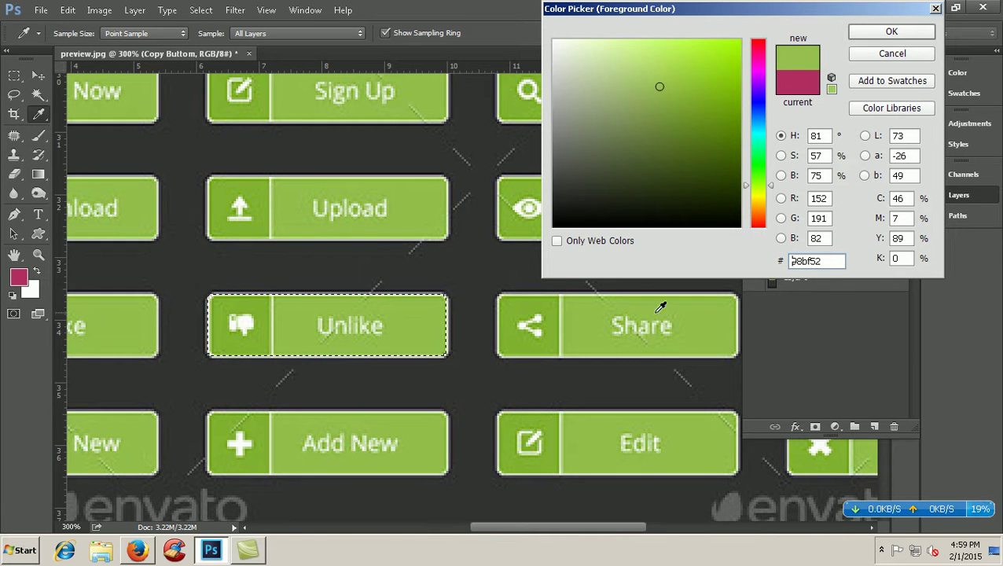
{"action": "left_click", "coordinate": [722, 308]}
{"action": "left_click", "coordinate": [582, 344]}
{"action": "left_click", "coordinate": [582, 339]}
{"action": "left_click", "coordinate": [715, 335]}
{"action": "left_click", "coordinate": [896, 36]}
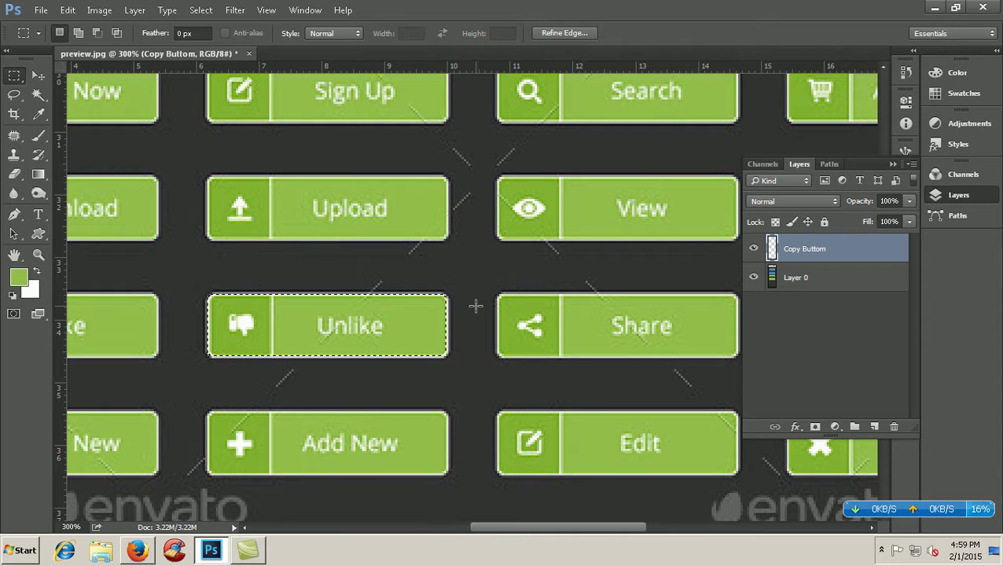
{"action": "key", "text": "alt"}
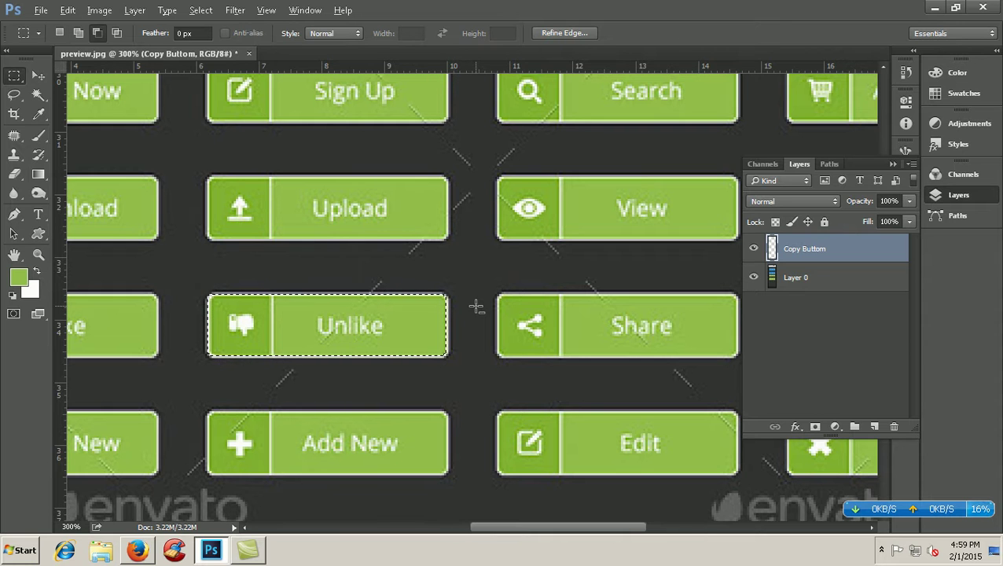
{"action": "key", "text": "alt+BackSpace"}
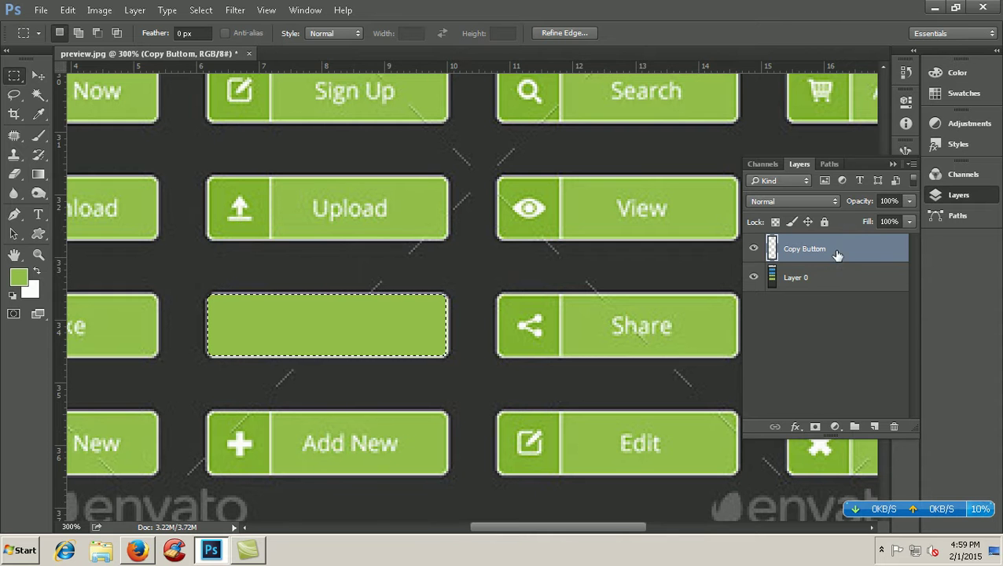
- Open Copy Buttom's Blending Options and enable Gradient Overlay
{"action": "right_click", "coordinate": [856, 248]}
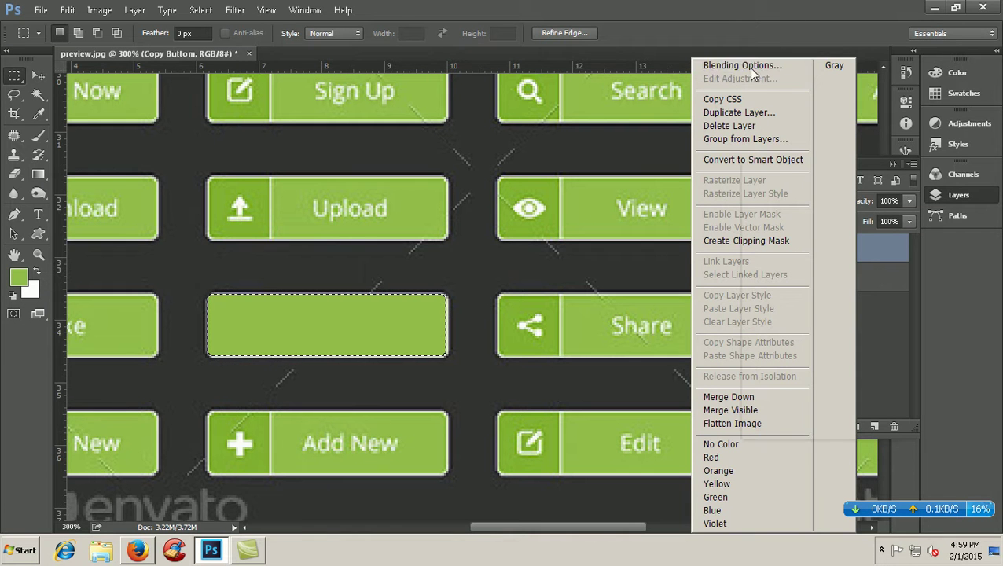
{"action": "key", "text": "Return"}
{"action": "left_click_drag", "start_coordinate": [437, 51], "coordinate": [669, 26]}
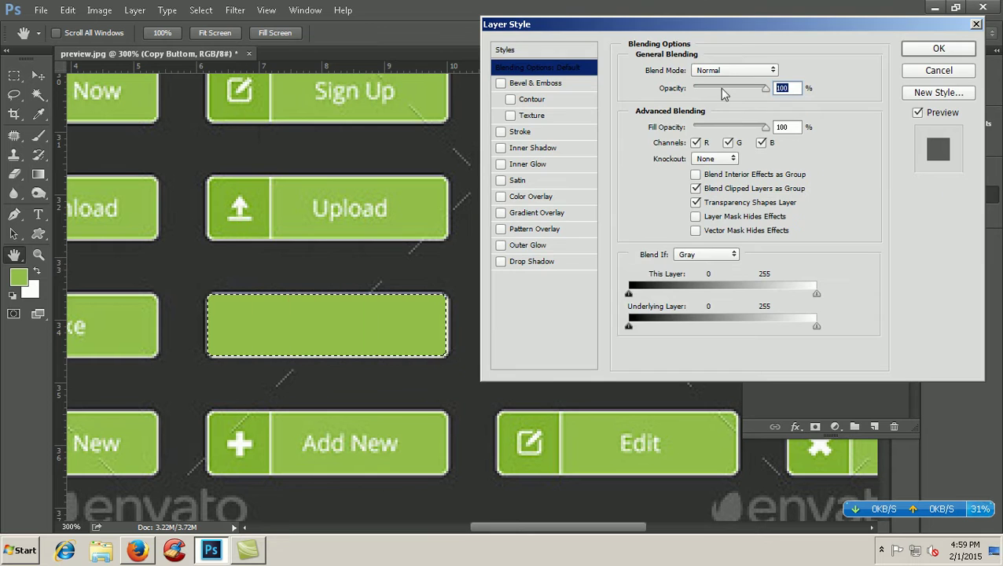
{"action": "left_click", "coordinate": [549, 213]}
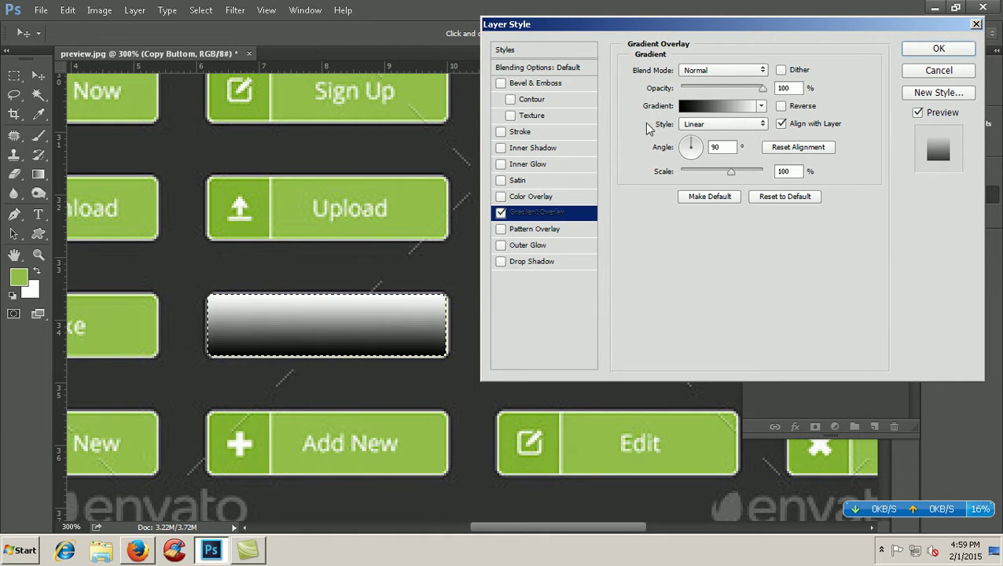
- Set both gradient stops to greens sampled from the buttons, such as #92bc4c
{"action": "left_click", "coordinate": [727, 114]}
{"action": "left_click_drag", "start_coordinate": [455, 34], "coordinate": [760, 23]}
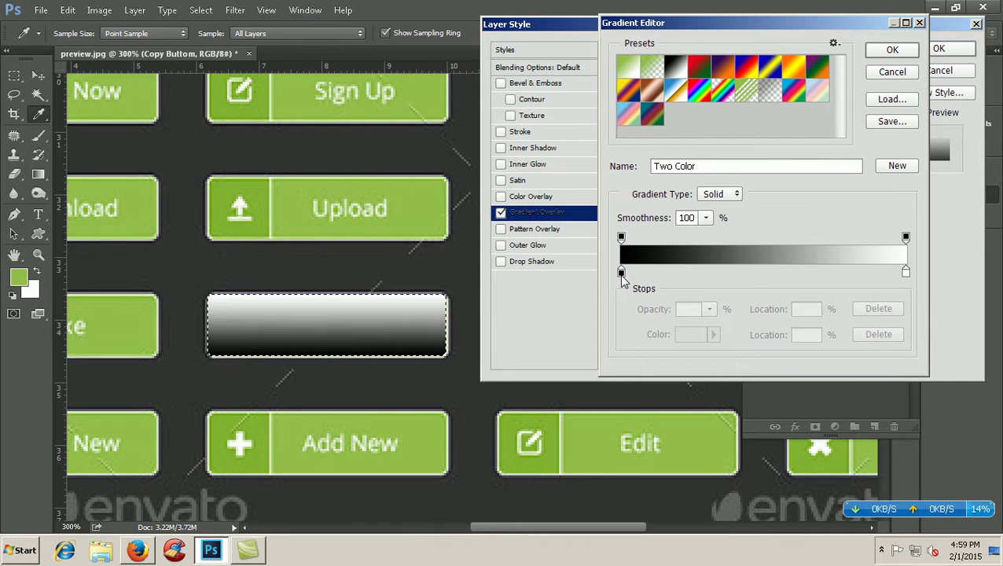
{"action": "double_click", "coordinate": [621, 273]}
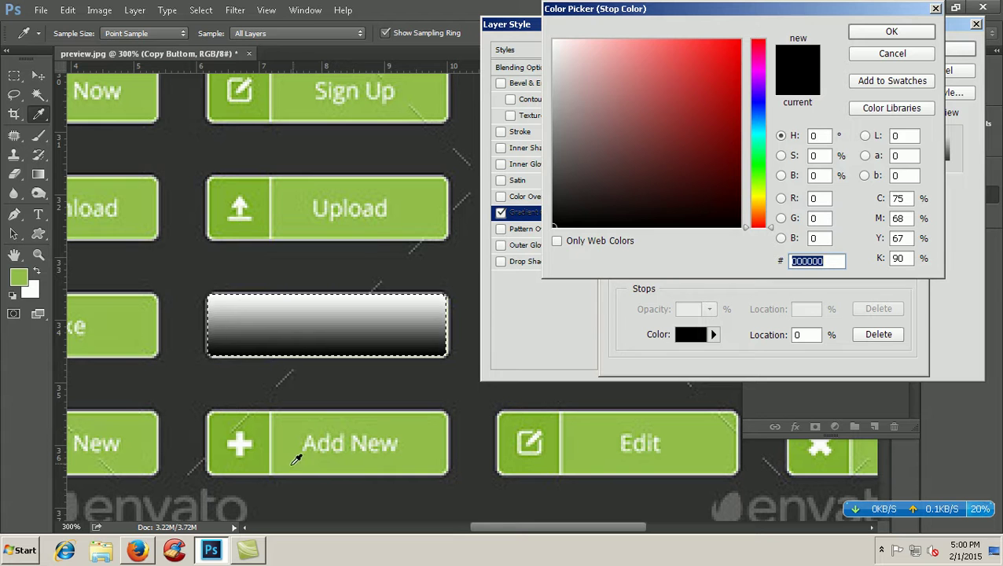
{"action": "left_click", "coordinate": [285, 466]}
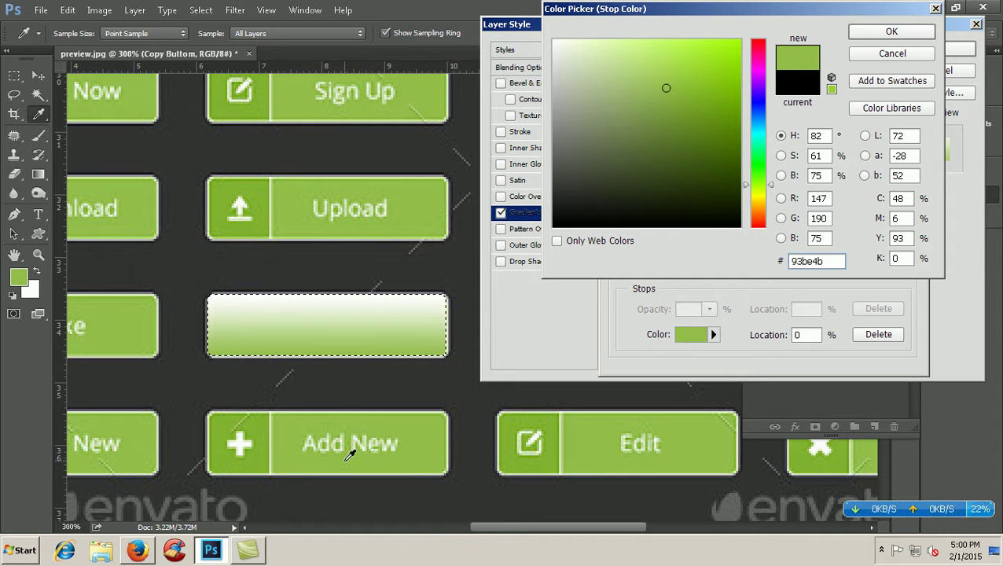
{"action": "left_click", "coordinate": [892, 33]}
{"action": "left_click", "coordinate": [906, 272]}
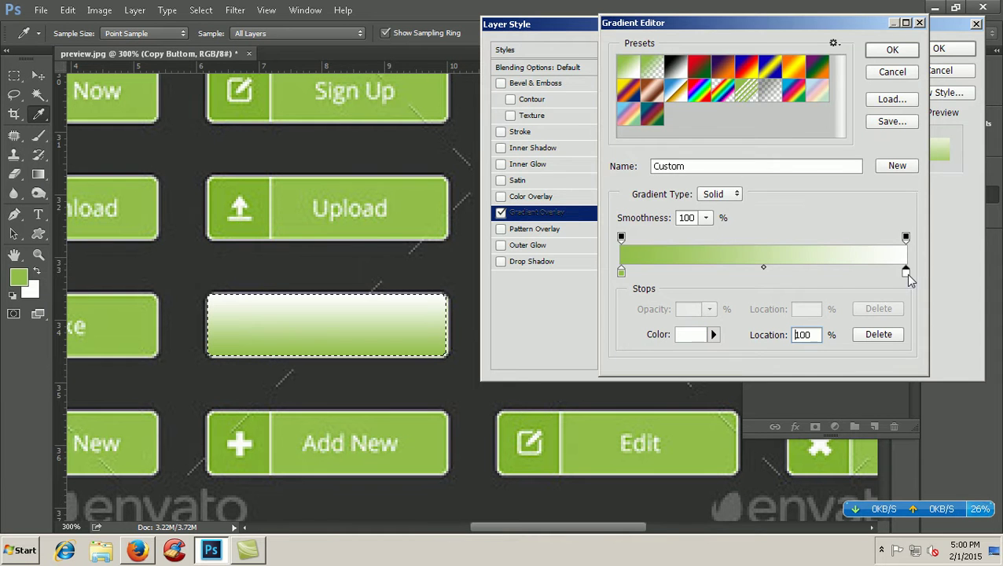
{"action": "left_click", "coordinate": [696, 337]}
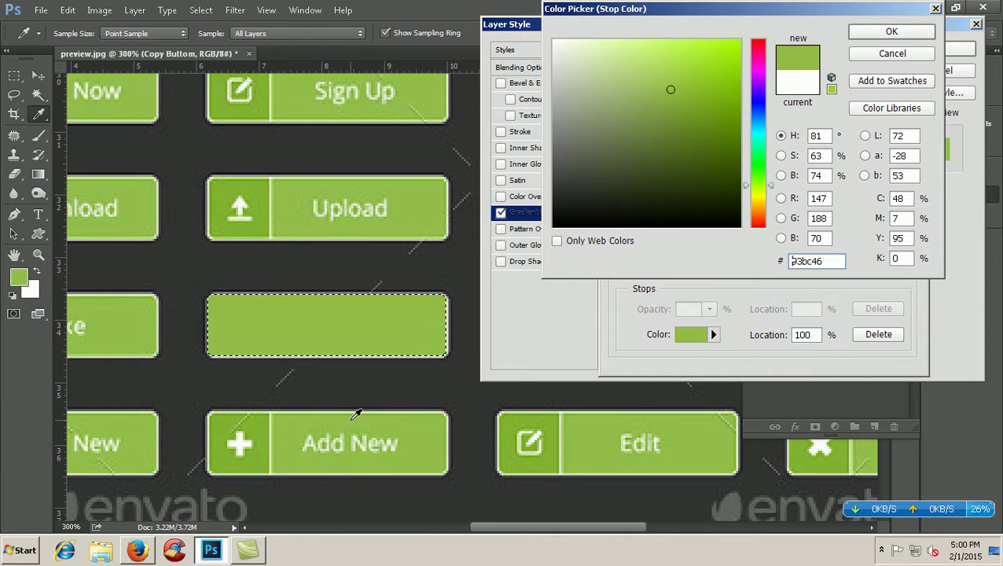
{"action": "left_click", "coordinate": [356, 415]}
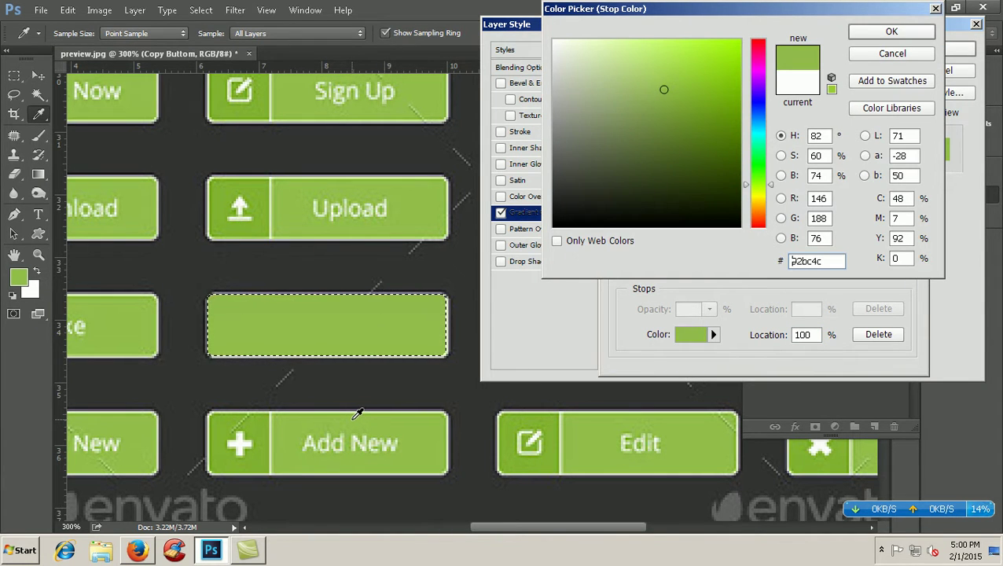
{"action": "left_click", "coordinate": [880, 38]}
{"action": "left_click", "coordinate": [955, 48]}
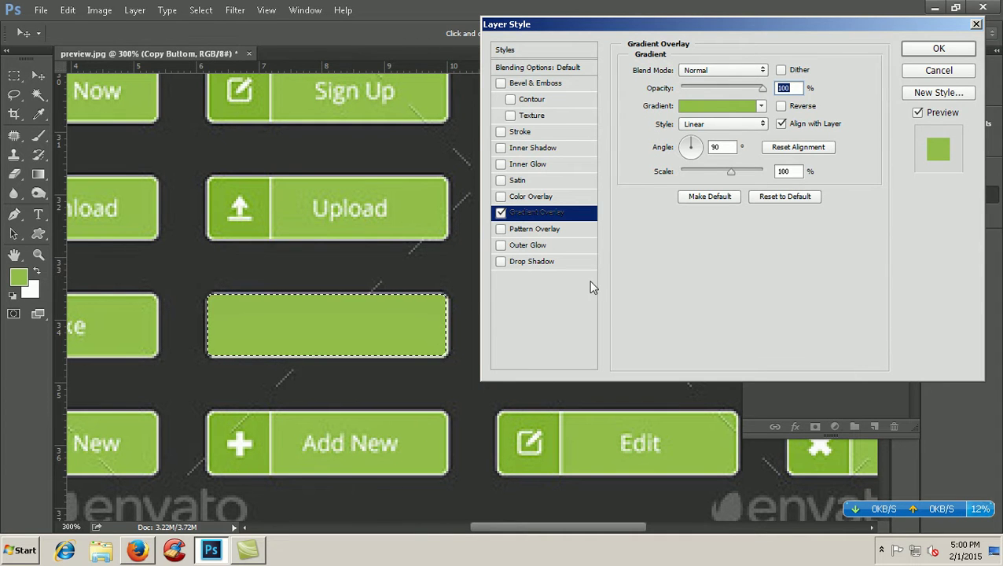
- Add a 1 px light-green #d9efc0 stroke to Copy Buttom and apply the layer styles
{"action": "left_click", "coordinate": [535, 134]}
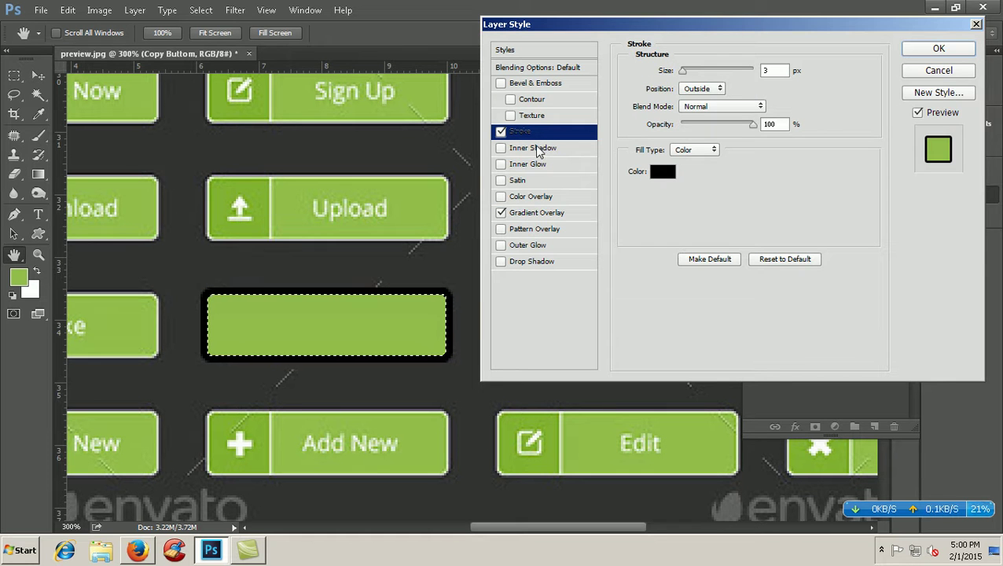
{"action": "left_click", "coordinate": [662, 171]}
{"action": "left_click_drag", "start_coordinate": [579, 133], "coordinate": [532, 39]}
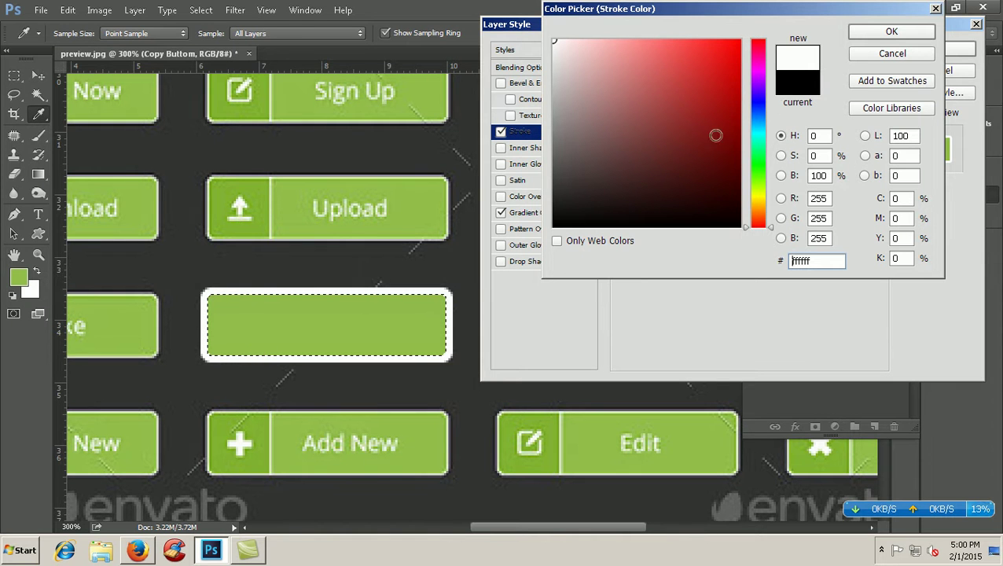
{"action": "left_click", "coordinate": [420, 410]}
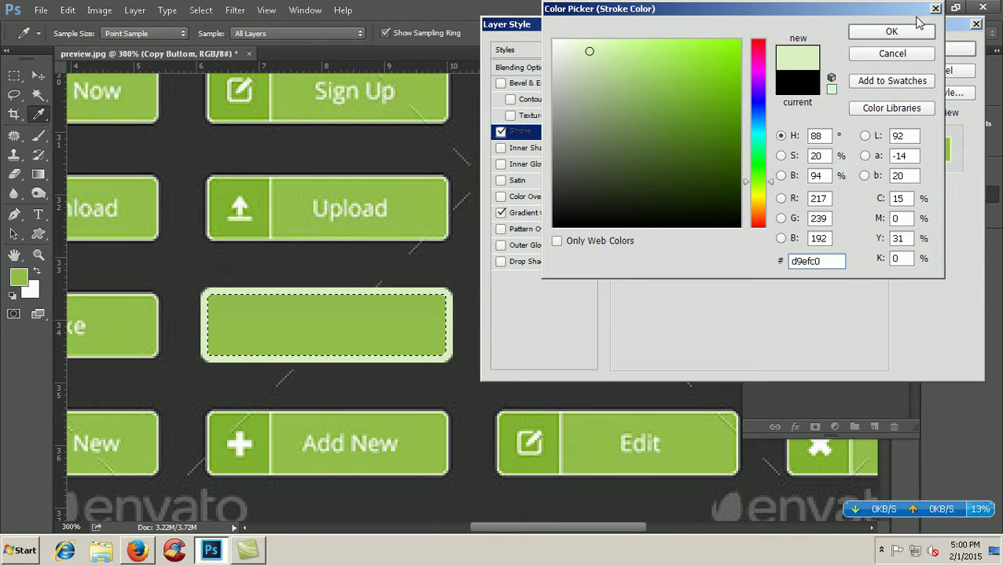
{"action": "left_click", "coordinate": [875, 34]}
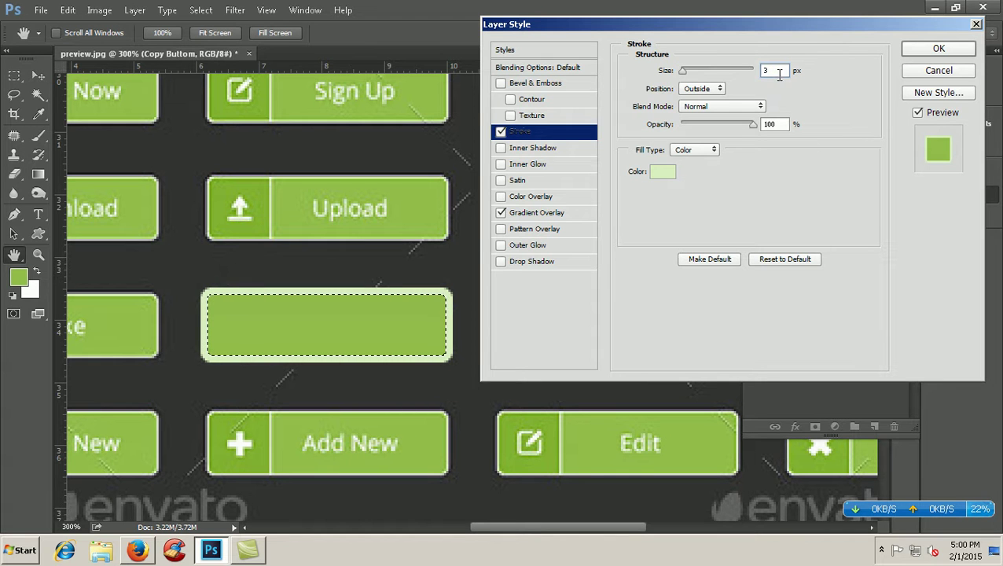
{"action": "type", "text": "1"}
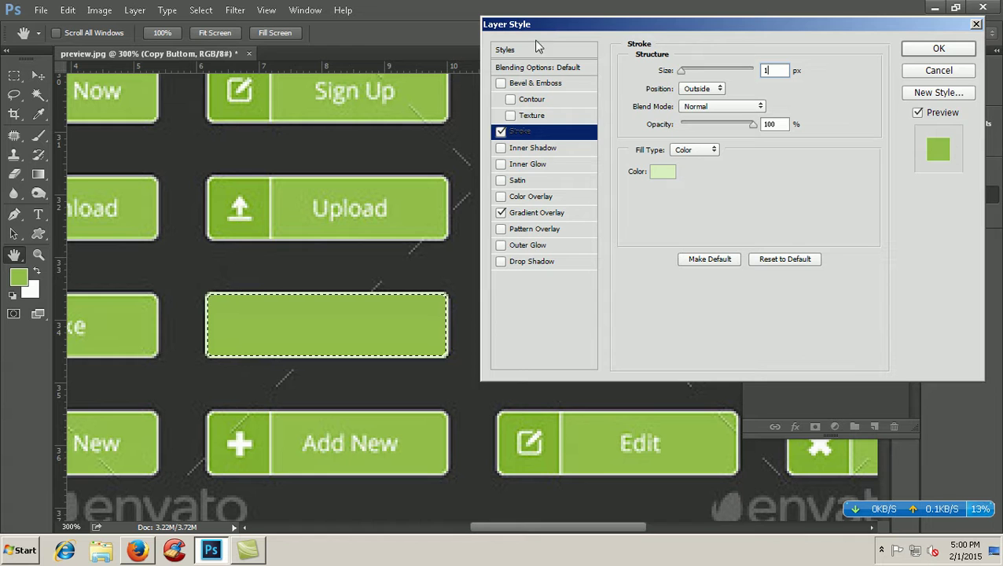
{"action": "mouse_move", "coordinate": [681, 70]}
{"action": "left_mouse_down"}
{"action": "mouse_move", "coordinate": [707, 71]}
{"action": "mouse_move", "coordinate": [687, 70]}
{"action": "left_mouse_up"}
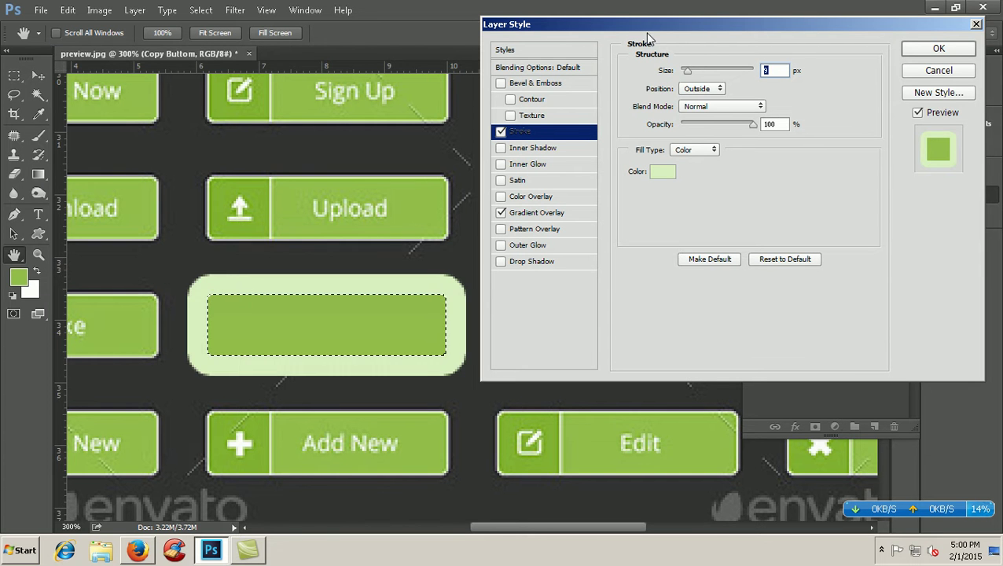
{"action": "type", "text": "1"}
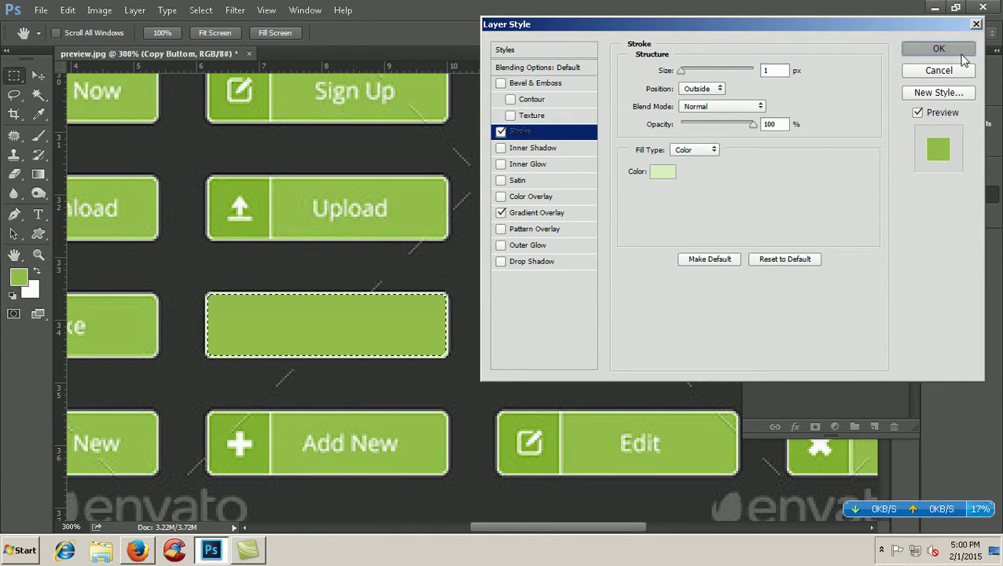
{"action": "left_click", "coordinate": [939, 48]}
- Select Layer 0 and create a new Layer 1 above it
{"action": "left_click", "coordinate": [755, 319]}
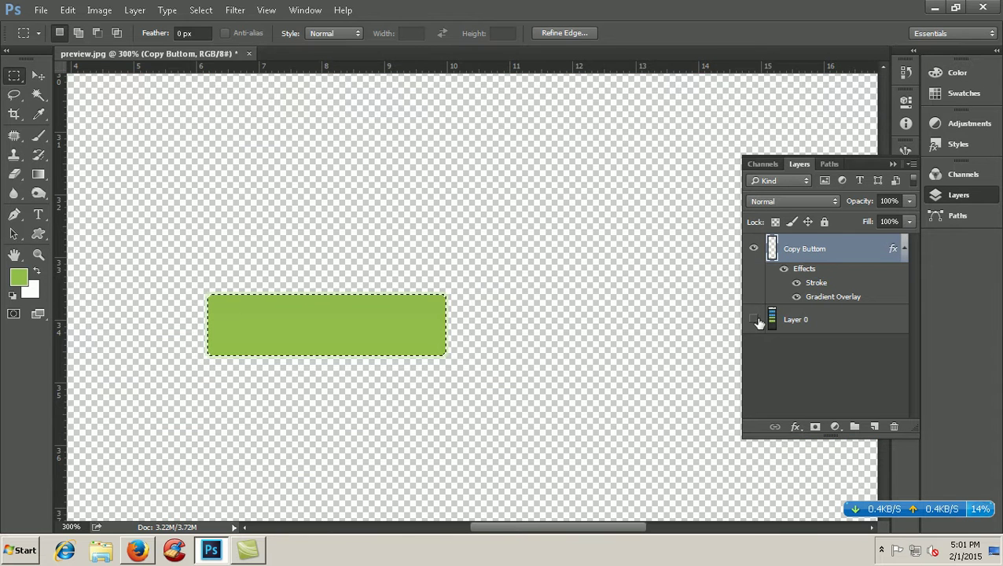
{"action": "left_click", "coordinate": [755, 320]}
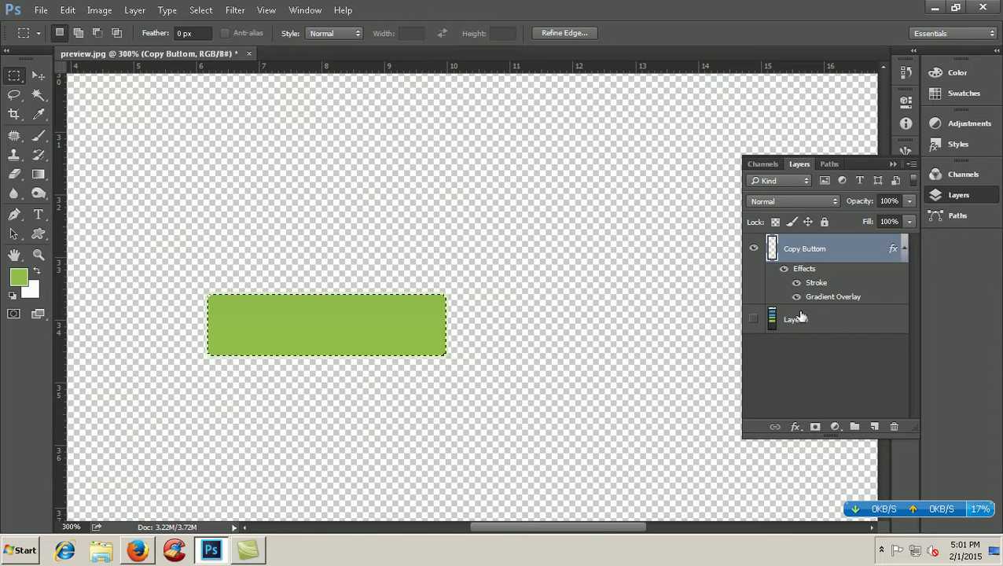
{"action": "left_click", "coordinate": [837, 325]}
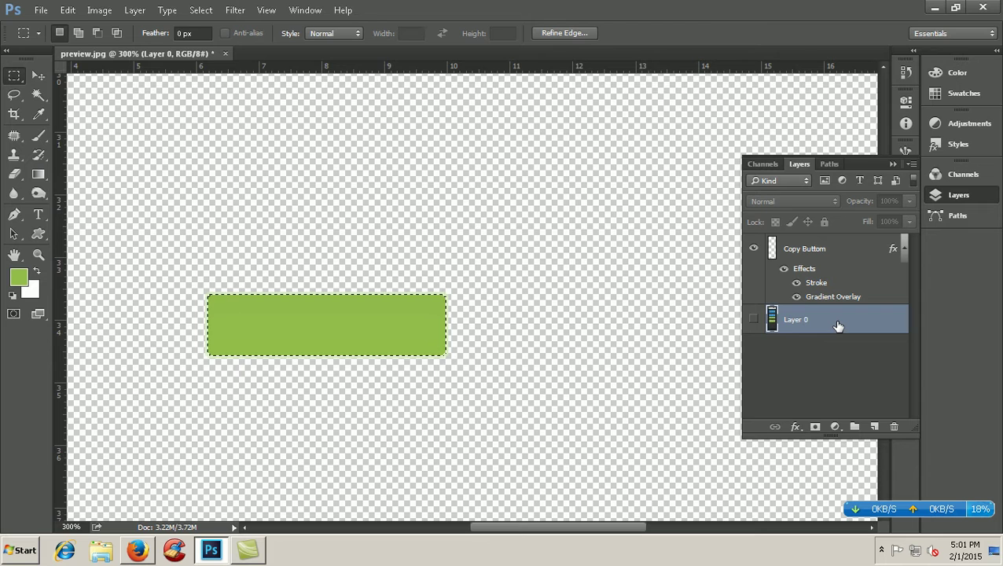
{"action": "key", "text": "ctrl+shift+n"}
{"action": "key", "text": "Return"}
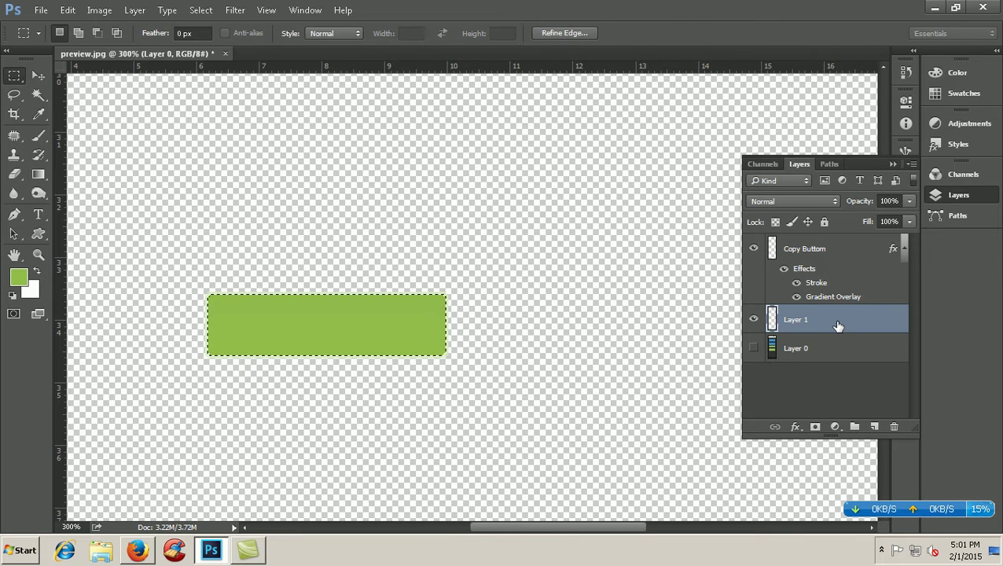
- Set the foreground colour to black, deselect, and fill Layer 1 with black
{"action": "left_click", "coordinate": [17, 276]}
{"action": "left_click_drag", "start_coordinate": [596, 192], "coordinate": [541, 236]}
{"action": "left_click", "coordinate": [903, 32]}
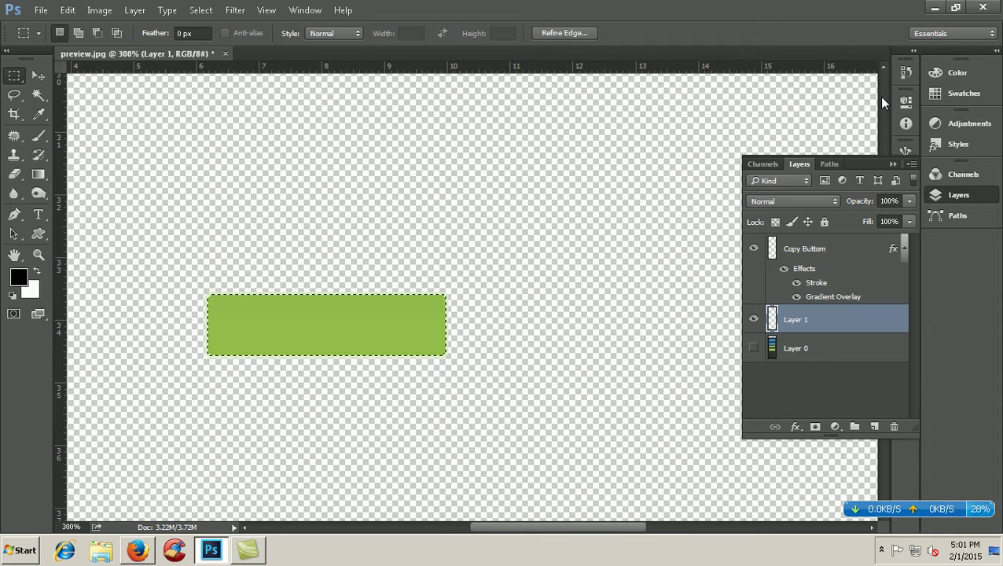
{"action": "left_click", "coordinate": [839, 366]}
{"action": "left_click", "coordinate": [823, 317]}
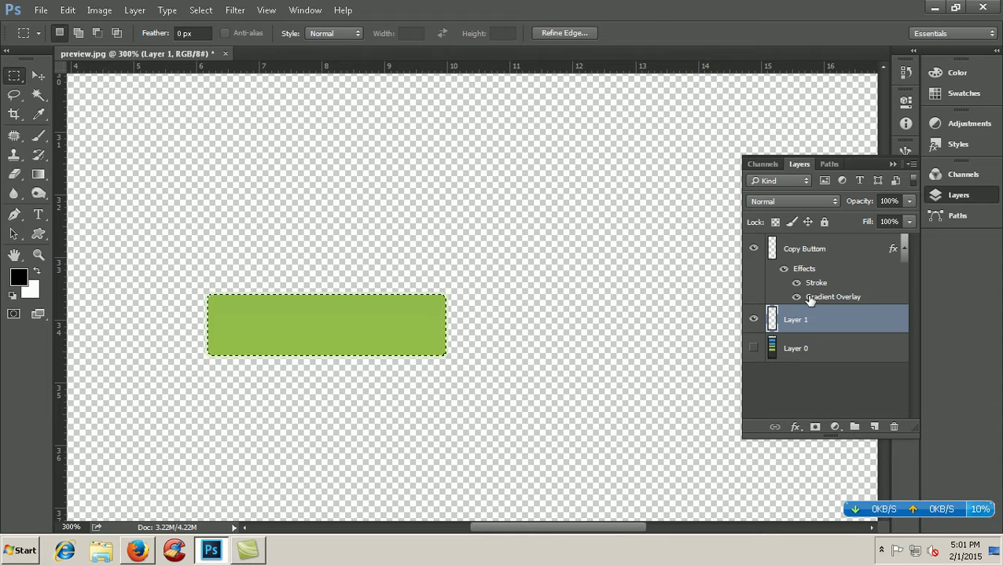
{"action": "key", "text": "ctrl+d"}
{"action": "key", "text": "alt+BackSpace"}
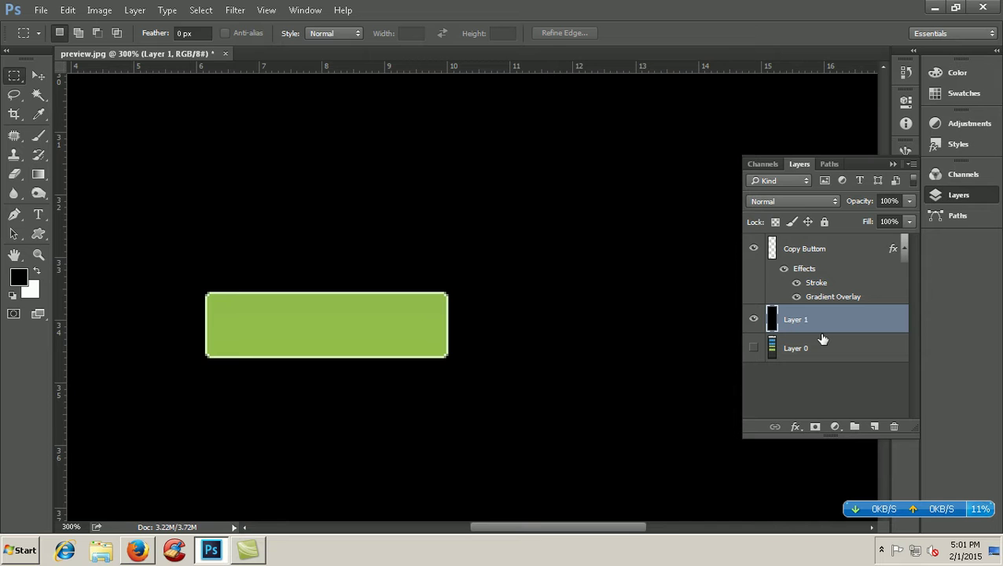
{"action": "key", "text": "ctrl+minus"}
{"action": "key", "text": "ctrl+minus"}
{"action": "key", "text": "ctrl+minus"}
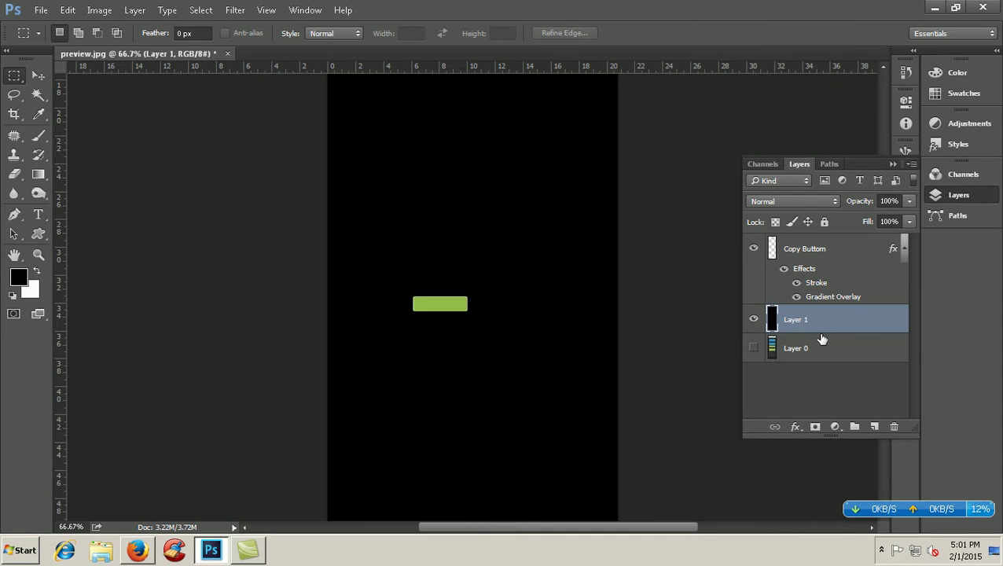
{"action": "key", "text": "ctrl+plus"}
{"action": "key", "text": "ctrl+plus"}
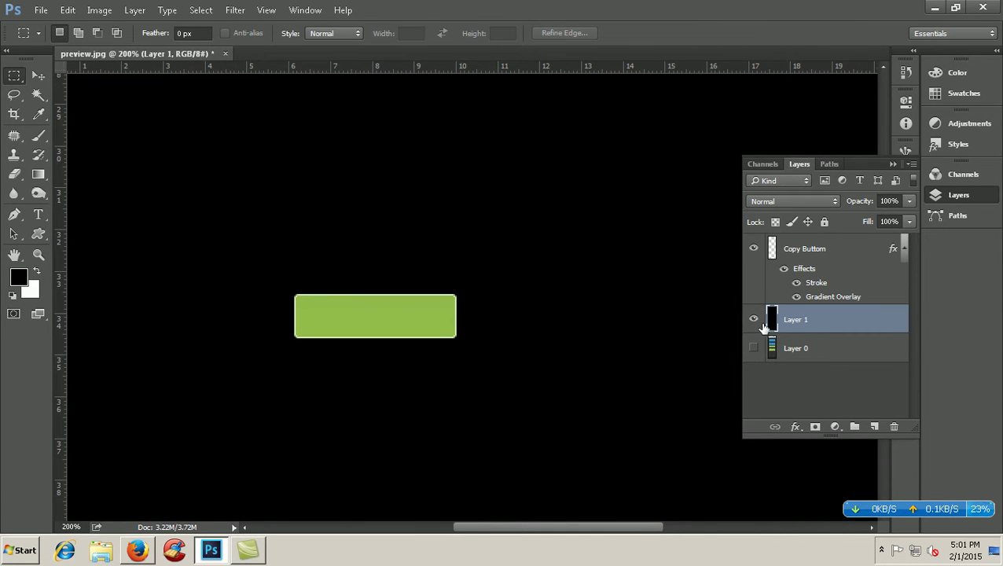
- Hide Layer 1, show the Layer 0 preview, and compare the blank button against Unlike
{"action": "left_click", "coordinate": [754, 319]}
{"action": "left_click", "coordinate": [753, 348]}
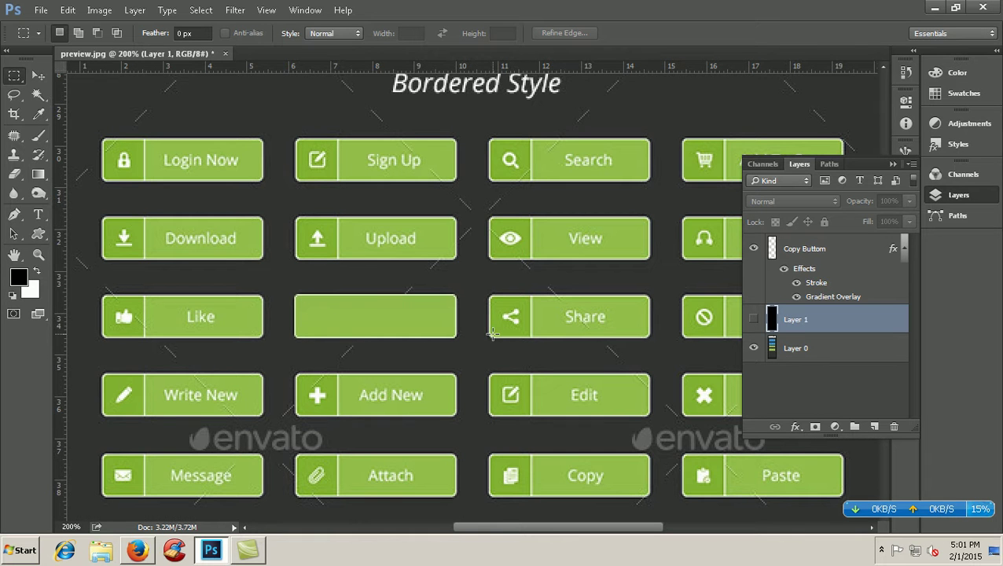
{"action": "left_click", "coordinate": [754, 250]}
{"action": "left_click", "coordinate": [754, 250]}
{"action": "key", "text": "ctrl+plus"}
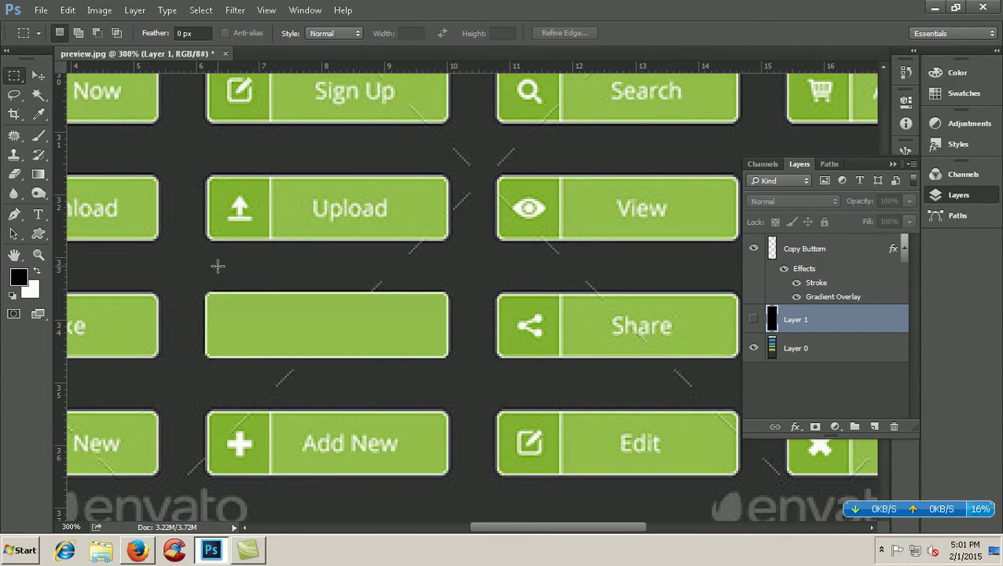
- Select Copy Buttom, compare its visibility, and duplicate it with Ctrl+J into Copy Buttom copy
{"action": "left_click", "coordinate": [779, 250]}
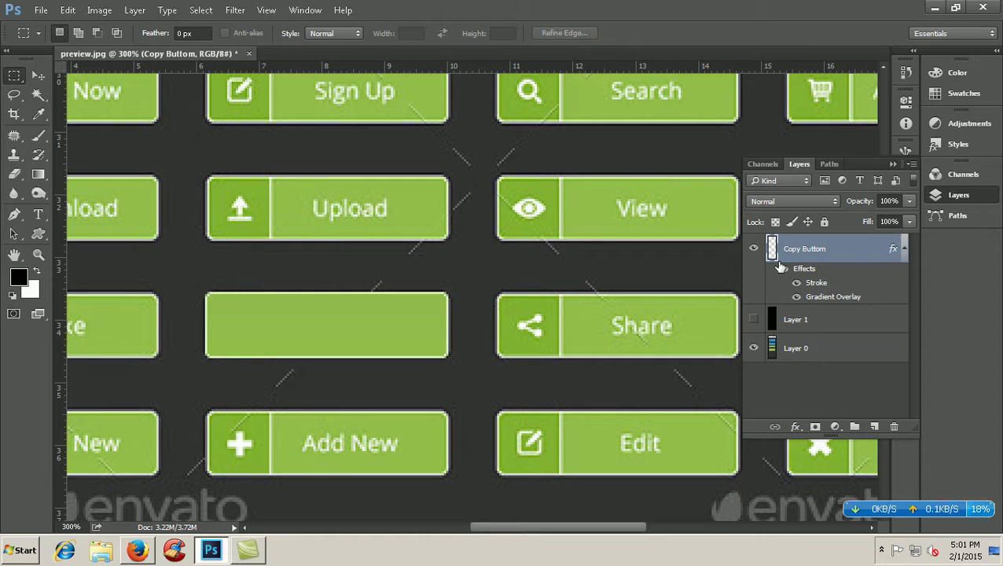
{"action": "left_click", "coordinate": [754, 249]}
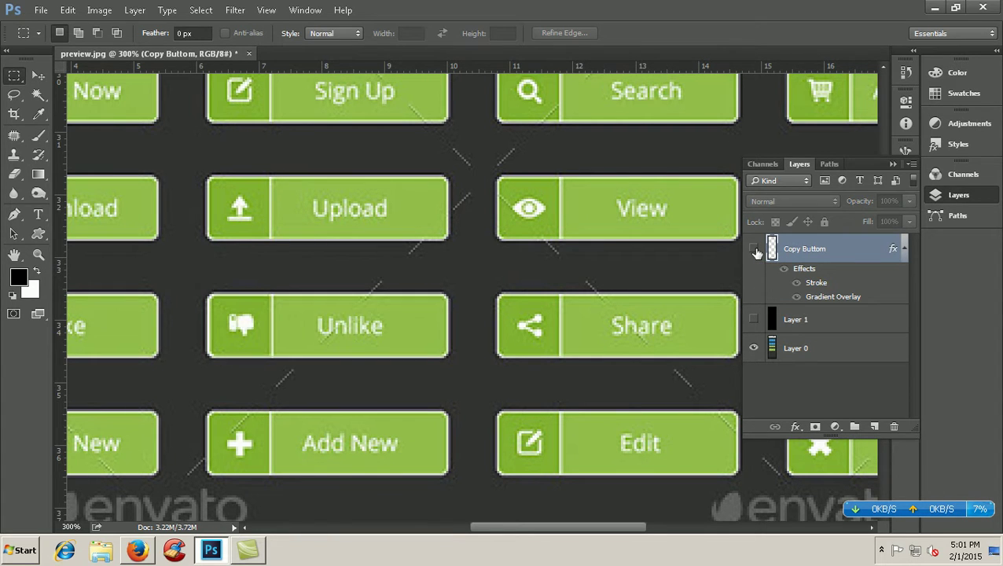
{"action": "left_click", "coordinate": [754, 249]}
{"action": "left_click", "coordinate": [754, 249]}
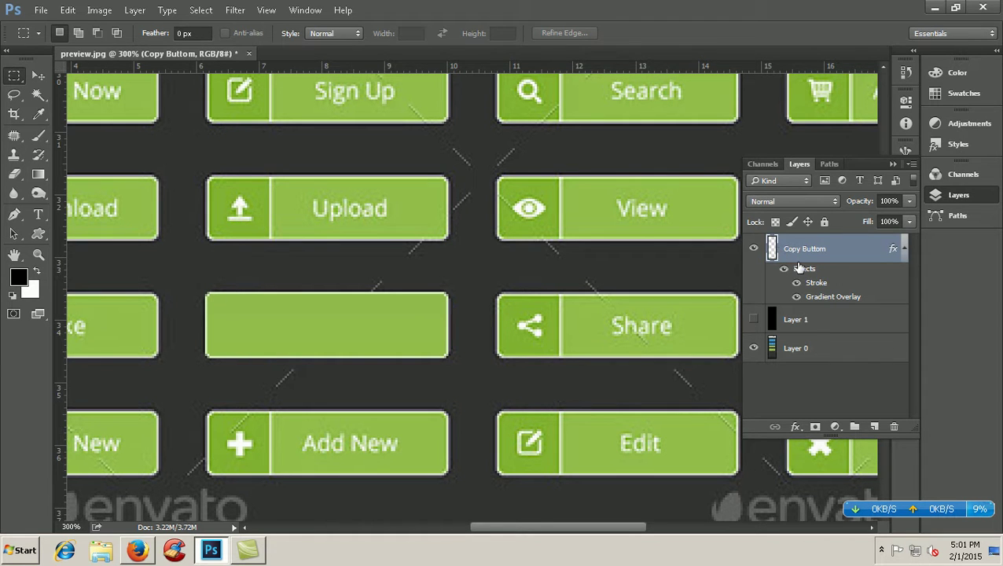
{"action": "key", "text": "ctrl+j"}
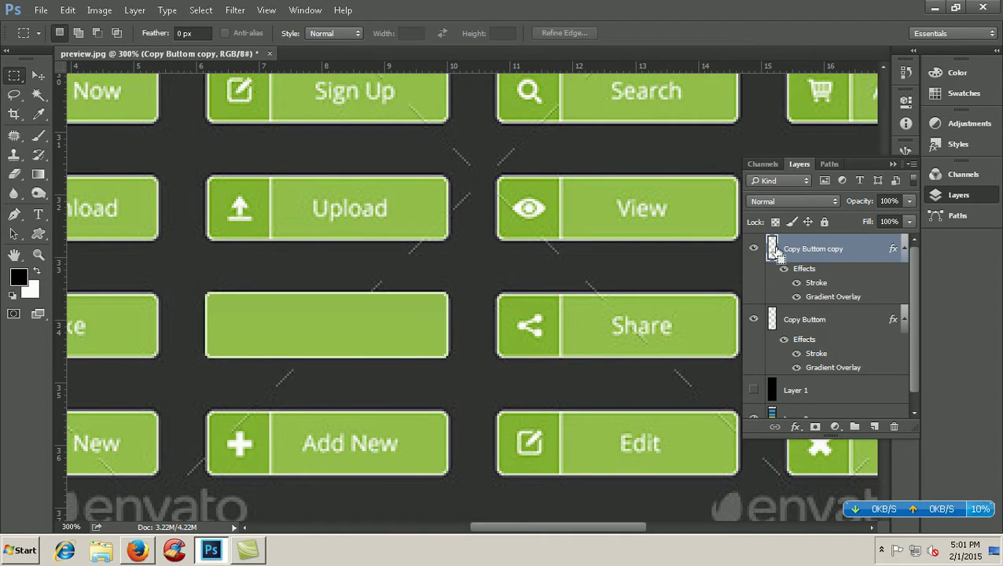
{"action": "left_click", "coordinate": [773, 249], "text": "ctrl"}
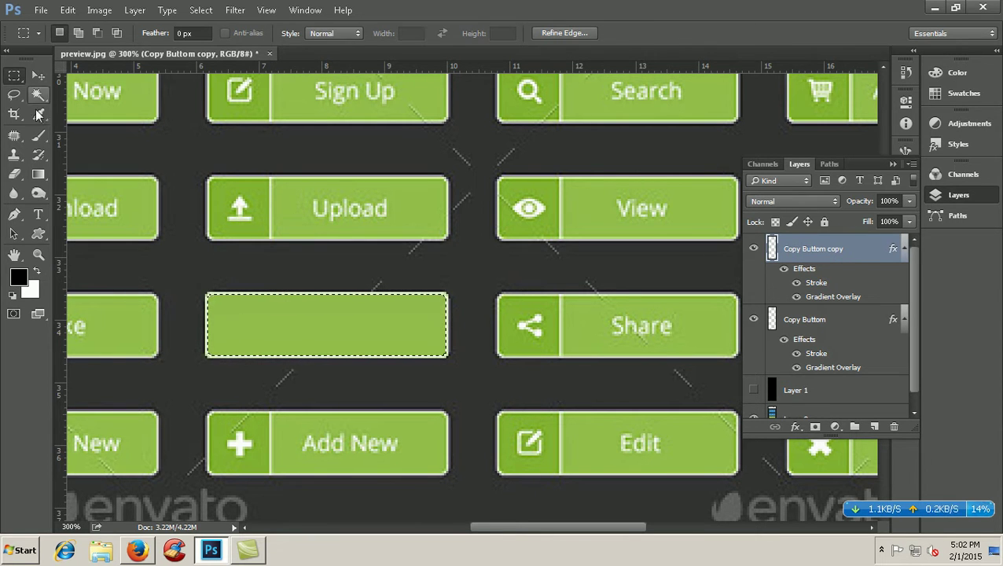
{"action": "left_click_drag", "start_coordinate": [265, 298], "coordinate": [467, 366]}
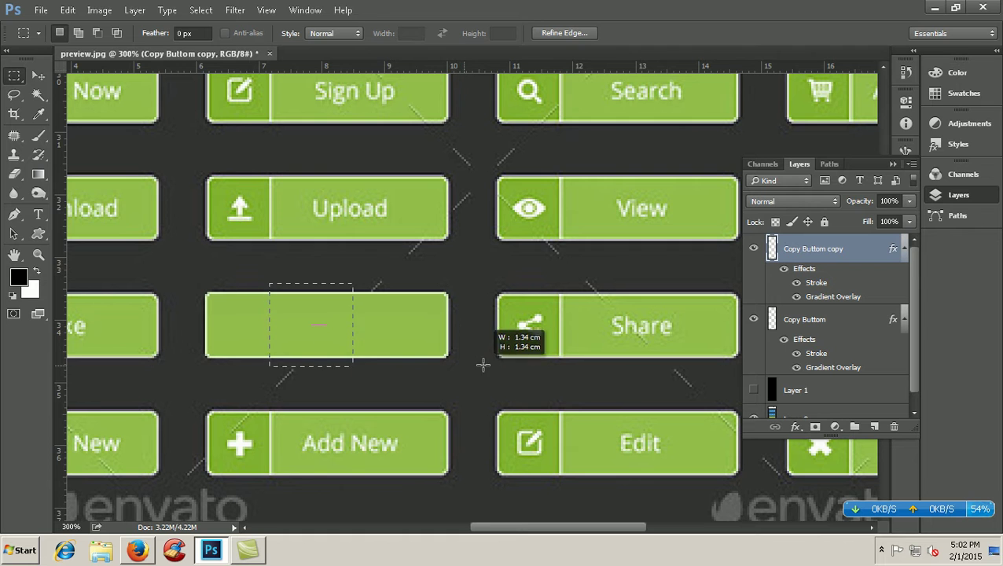
{"action": "mouse_move", "coordinate": [467, 365]}
{"action": "left_mouse_down"}
{"action": "mouse_move", "coordinate": [511, 363]}
{"action": "mouse_move", "coordinate": [458, 364]}
{"action": "mouse_move", "coordinate": [489, 381]}
{"action": "left_mouse_up"}
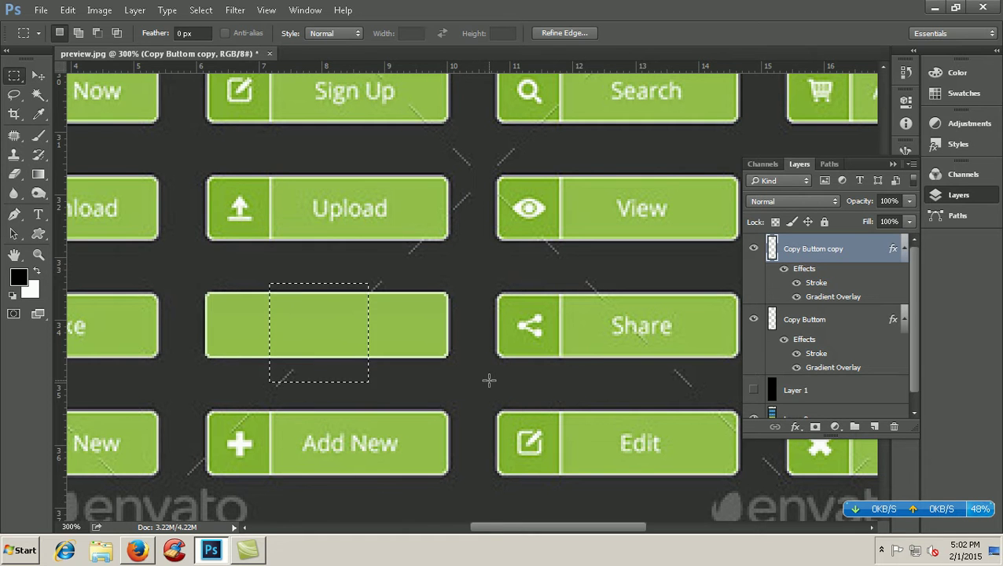
{"action": "key", "text": "ctrl+d"}
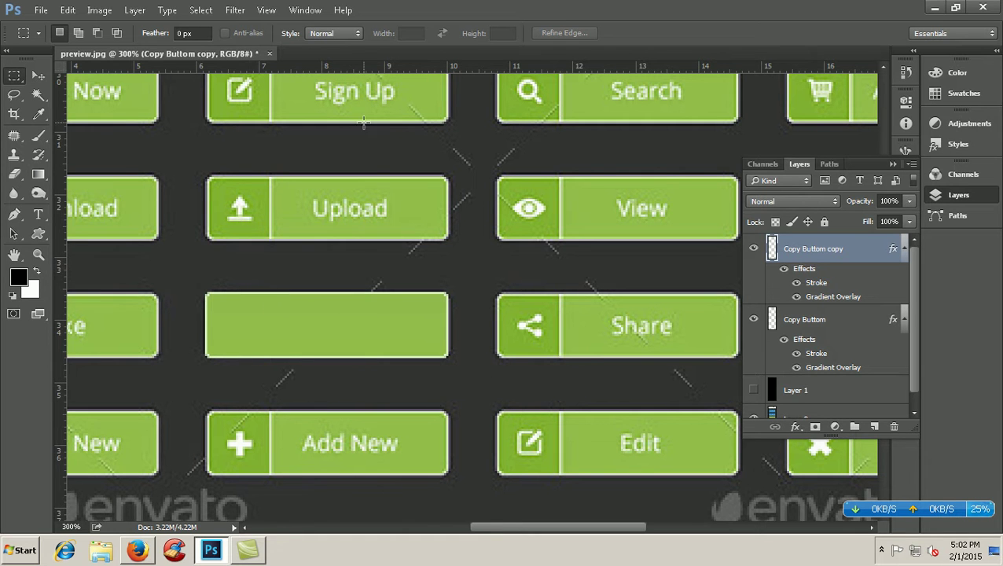
{"action": "left_click", "coordinate": [329, 36]}
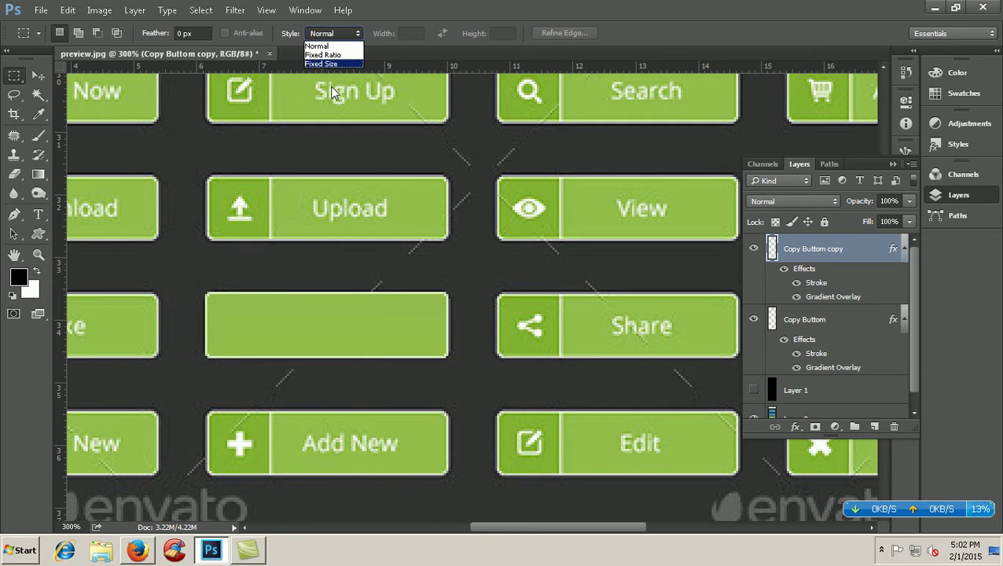
{"action": "left_click", "coordinate": [324, 47]}
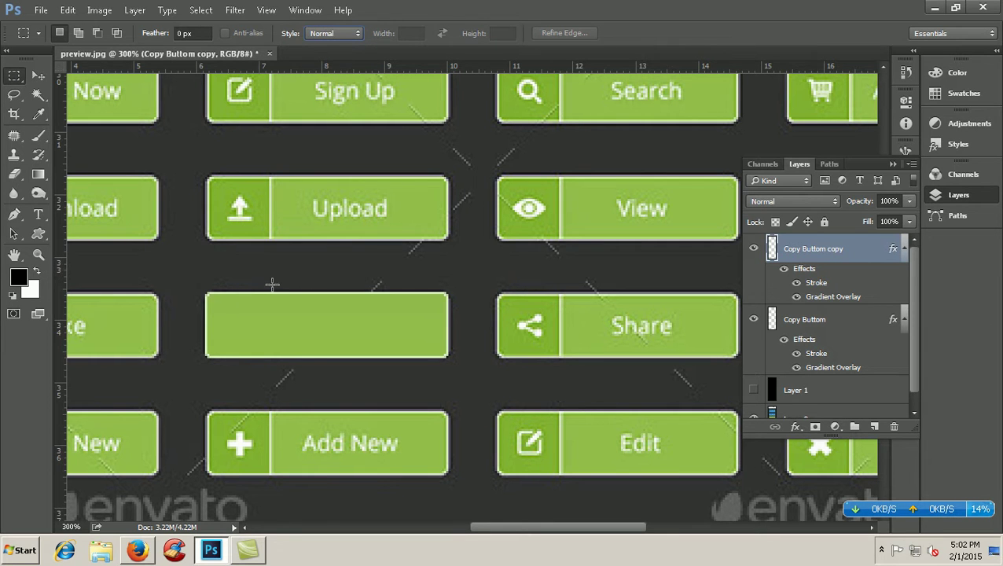
{"action": "left_click", "coordinate": [772, 252], "text": "ctrl"}
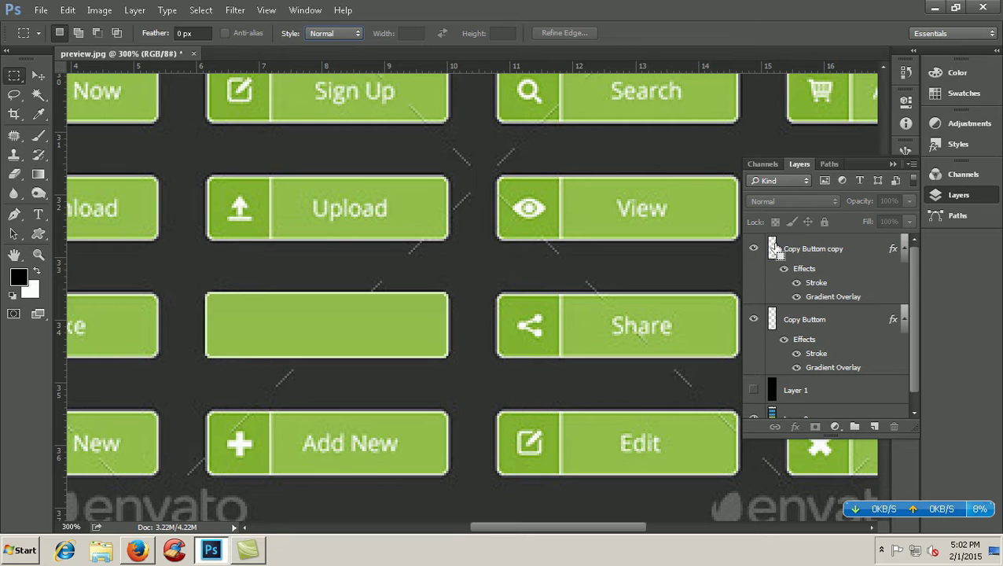
{"action": "left_click", "coordinate": [772, 251], "text": "ctrl"}
{"action": "key", "text": "shift"}
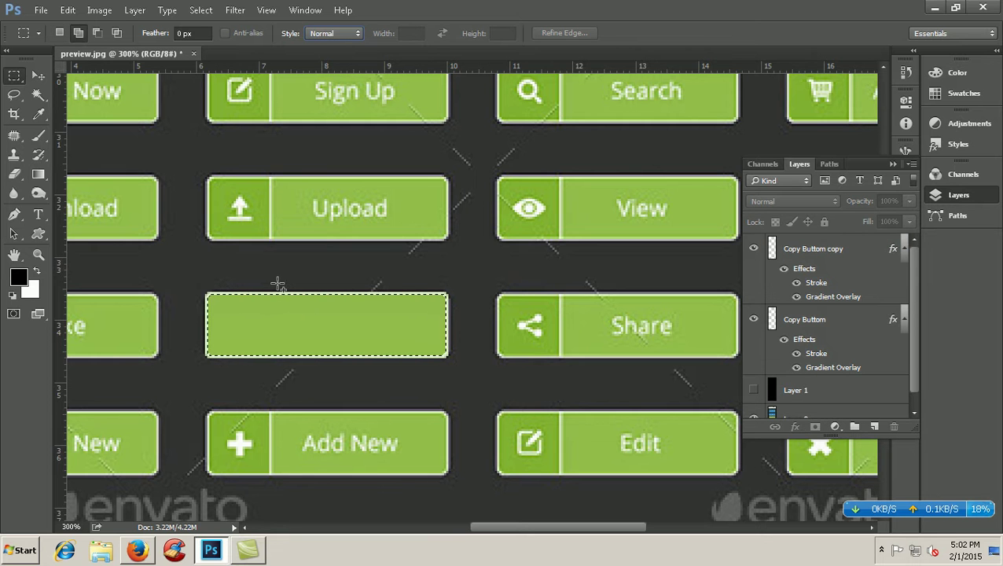
{"action": "mouse_move", "coordinate": [271, 284]}
{"action": "left_mouse_down"}
{"action": "mouse_move", "coordinate": [478, 378]}
{"action": "mouse_move", "coordinate": [470, 371]}
{"action": "left_mouse_up"}
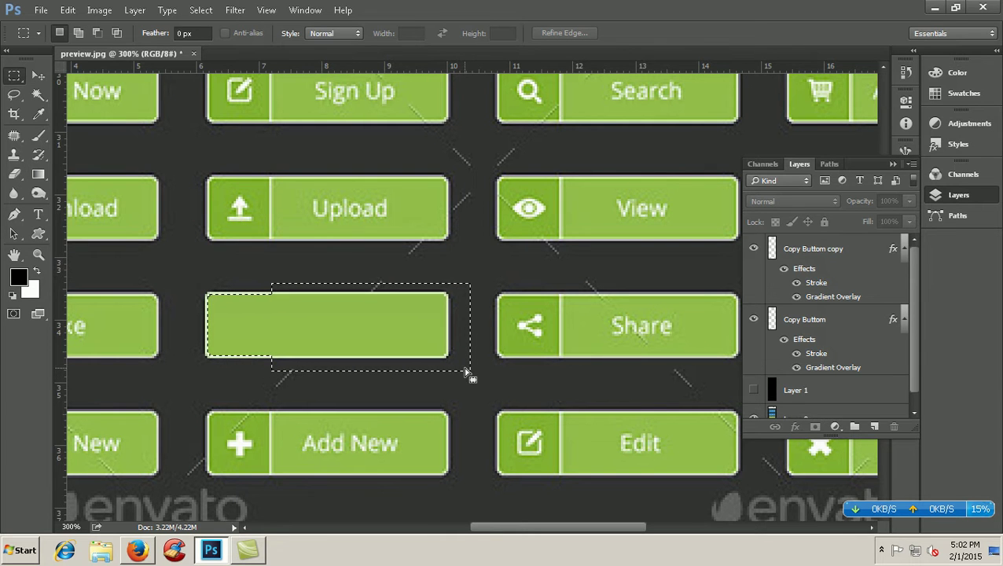
{"action": "key", "text": "ctrl+z"}
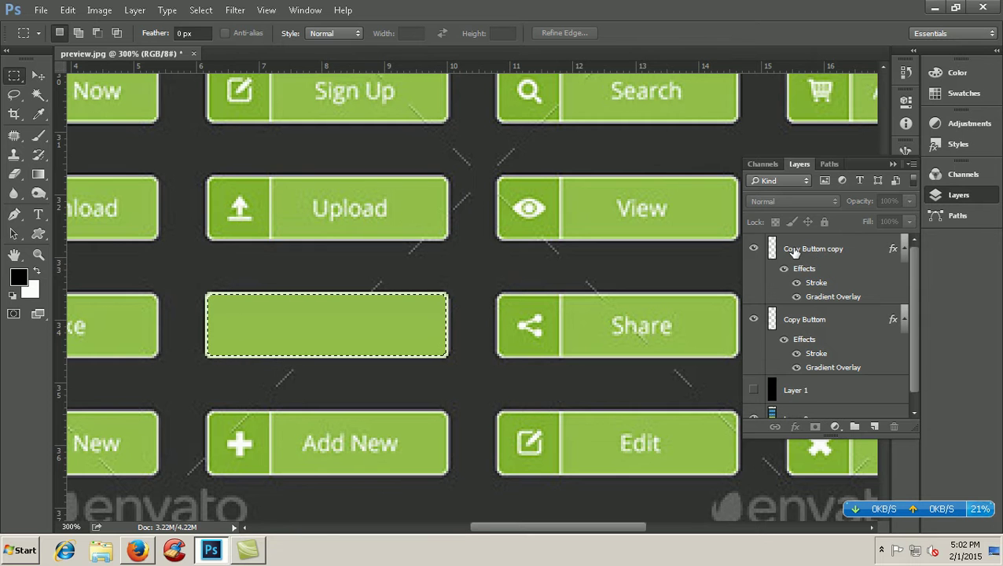
{"action": "left_click", "coordinate": [276, 312]}
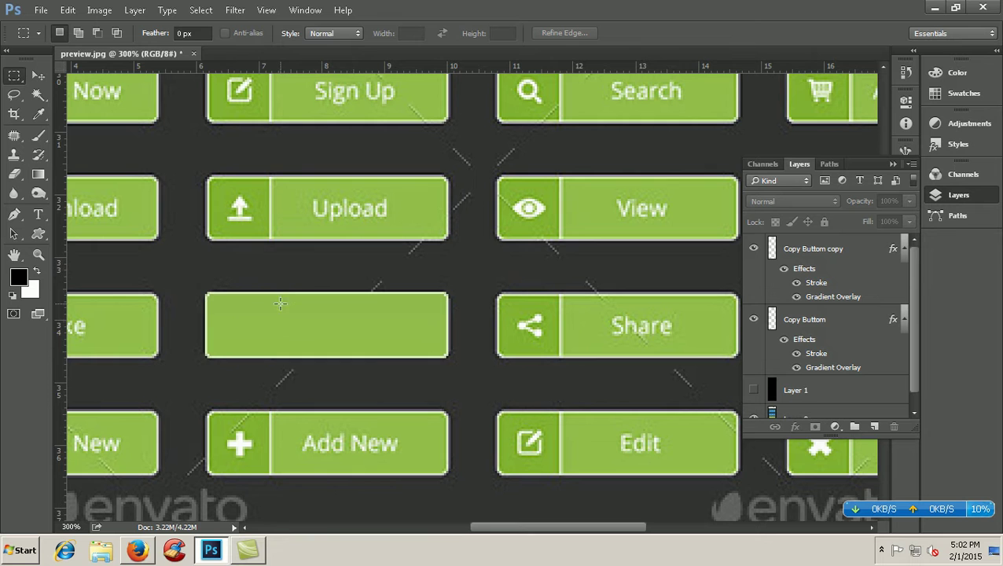
{"action": "left_click_drag", "start_coordinate": [270, 282], "coordinate": [473, 367]}
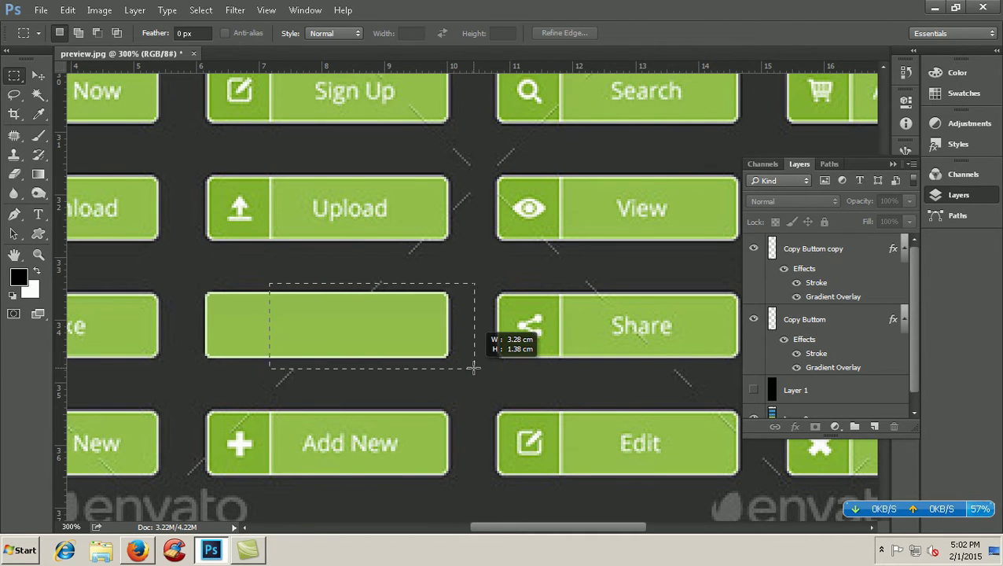
{"action": "left_click", "coordinate": [798, 250]}
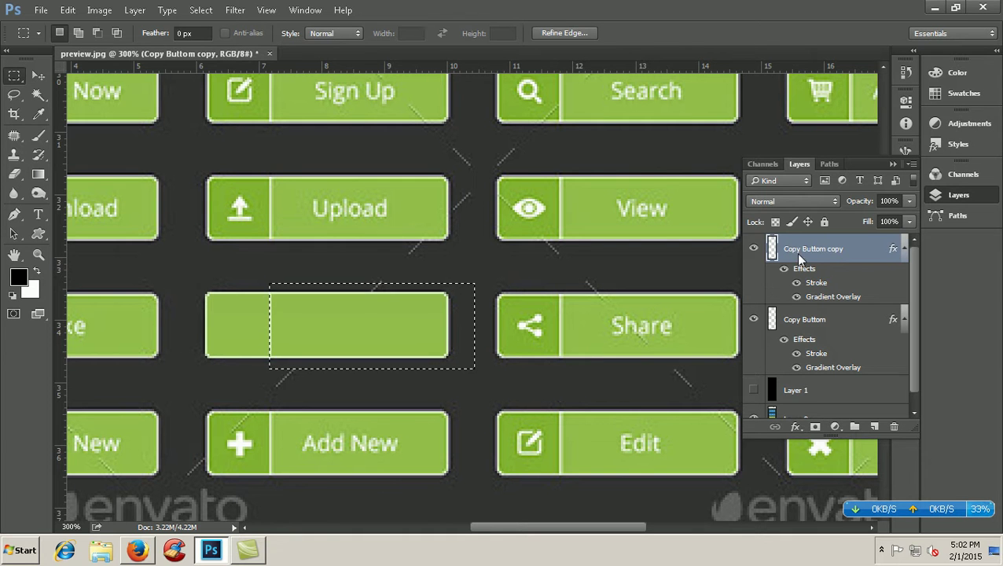
{"action": "left_click", "coordinate": [756, 317]}
{"action": "key", "text": "ctrl+d"}
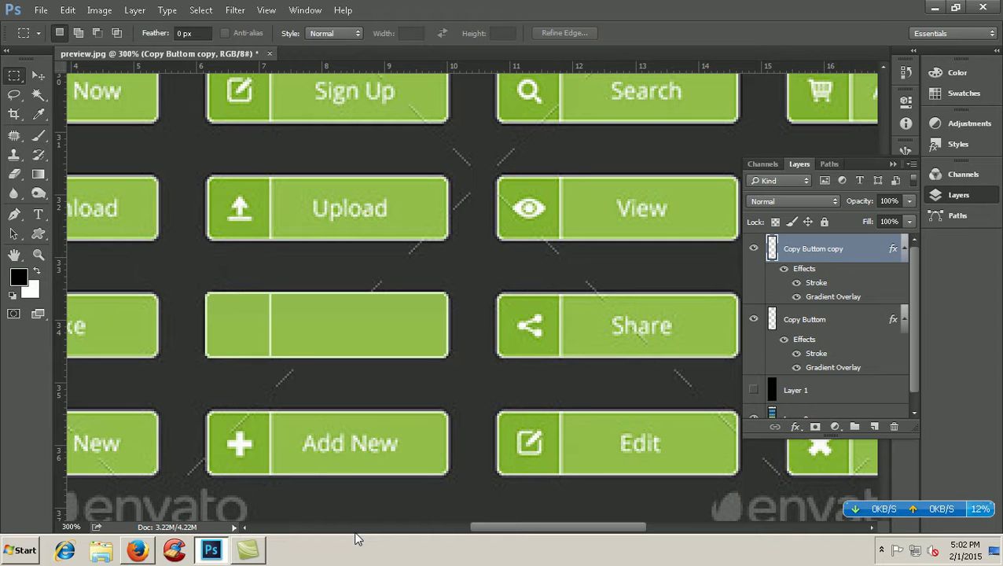
{"action": "key", "text": "ctrl+shift+d"}
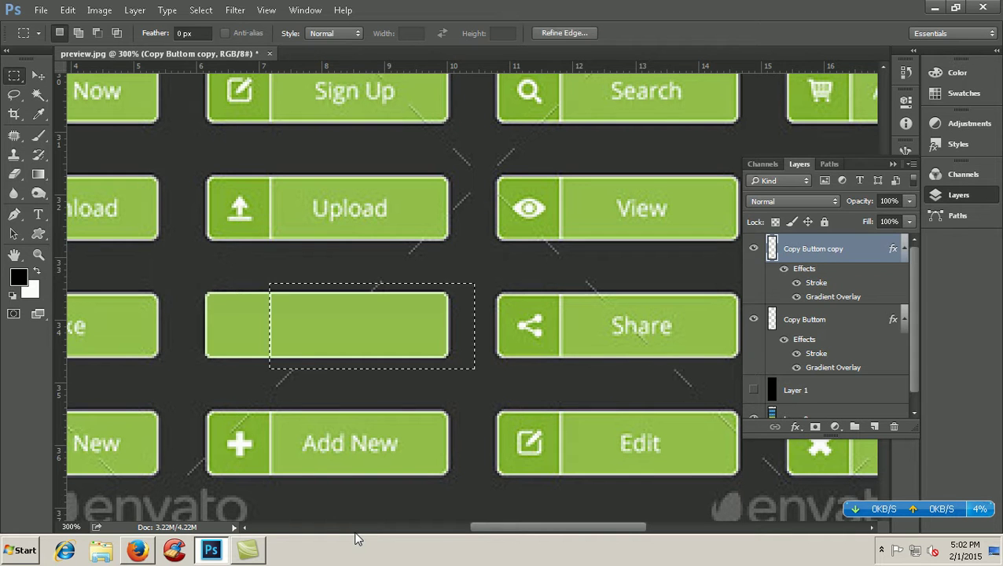
{"action": "key", "text": "alt+comma"}
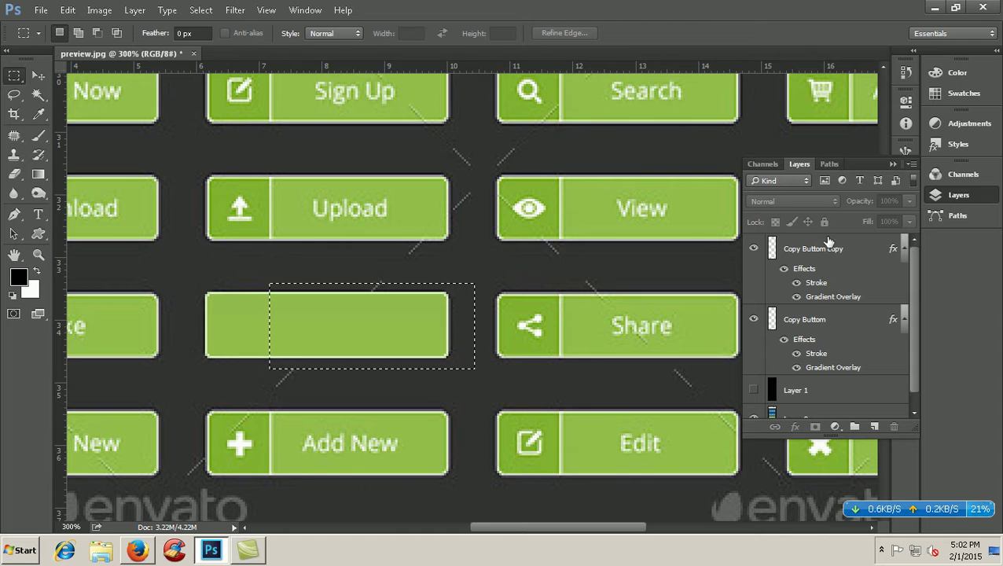
{"action": "key", "text": "ctrl+d"}
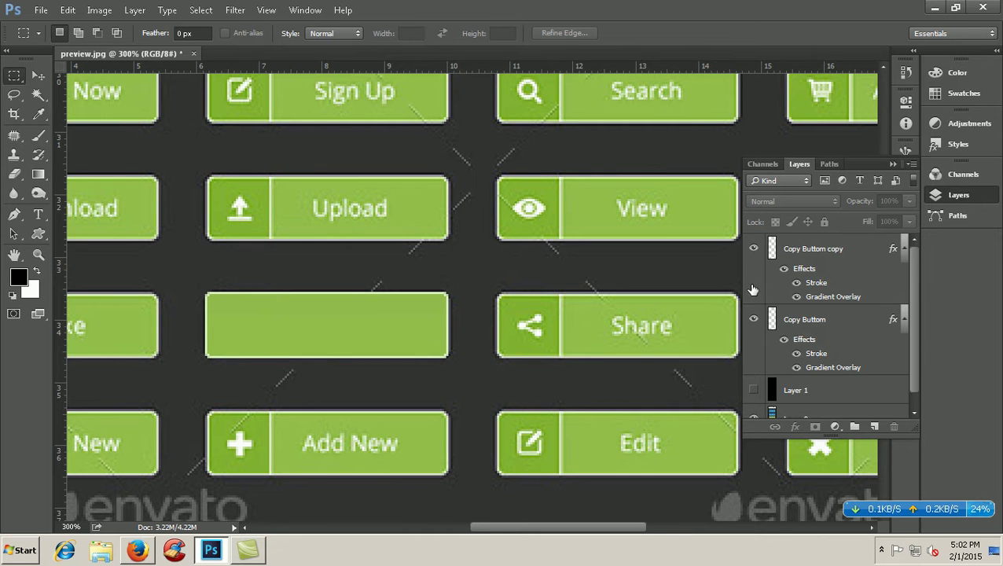
{"action": "left_click", "coordinate": [754, 248]}
{"action": "left_click", "coordinate": [754, 319]}
{"action": "left_click", "coordinate": [754, 319]}
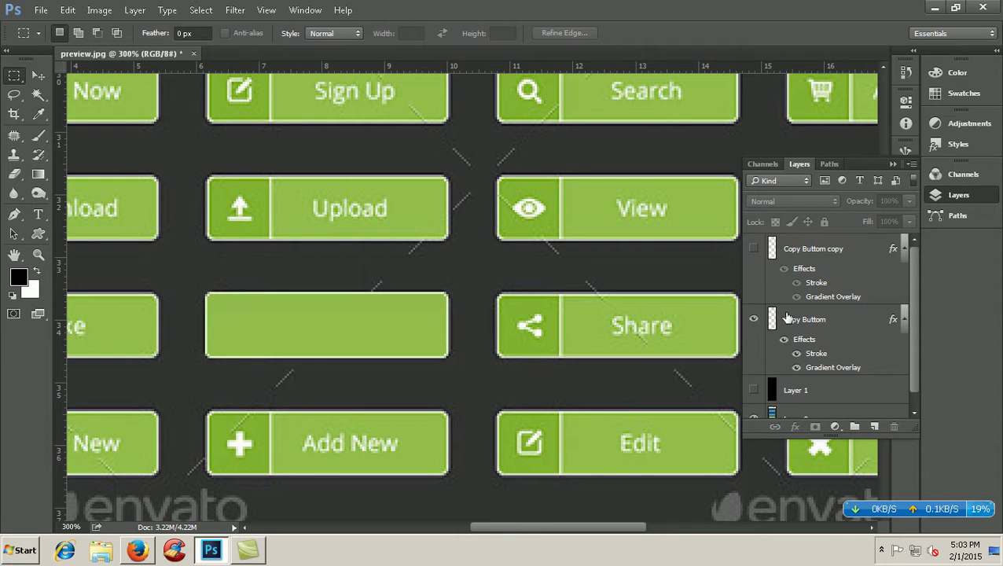
{"action": "left_click", "coordinate": [787, 319]}
{"action": "left_click", "coordinate": [791, 249]}
{"action": "left_click", "coordinate": [754, 249]}
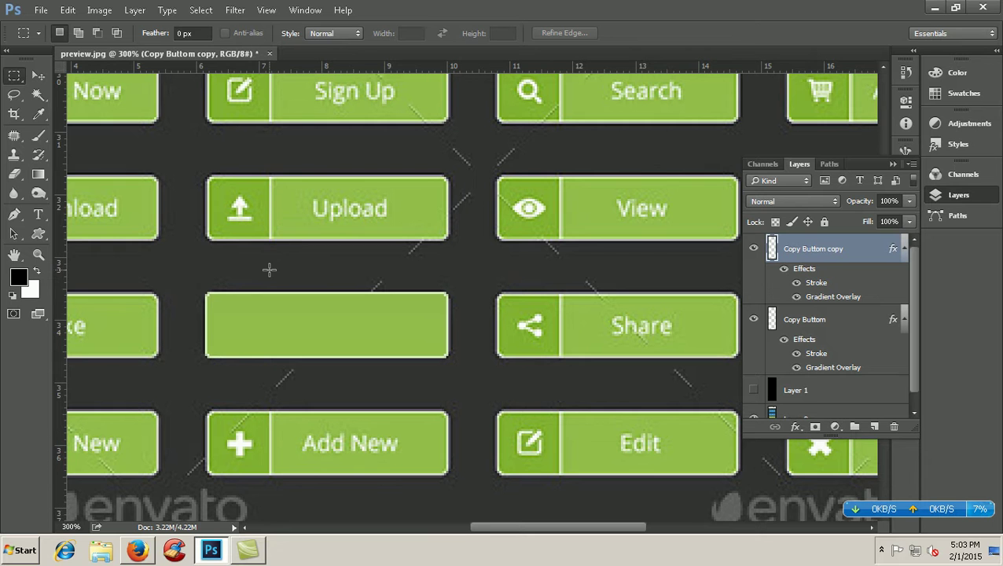
- Try a rectangular selection over the blank button, then check the Copy Button and left-section layers' visibility
{"action": "left_click_drag", "start_coordinate": [270, 277], "coordinate": [331, 384]}
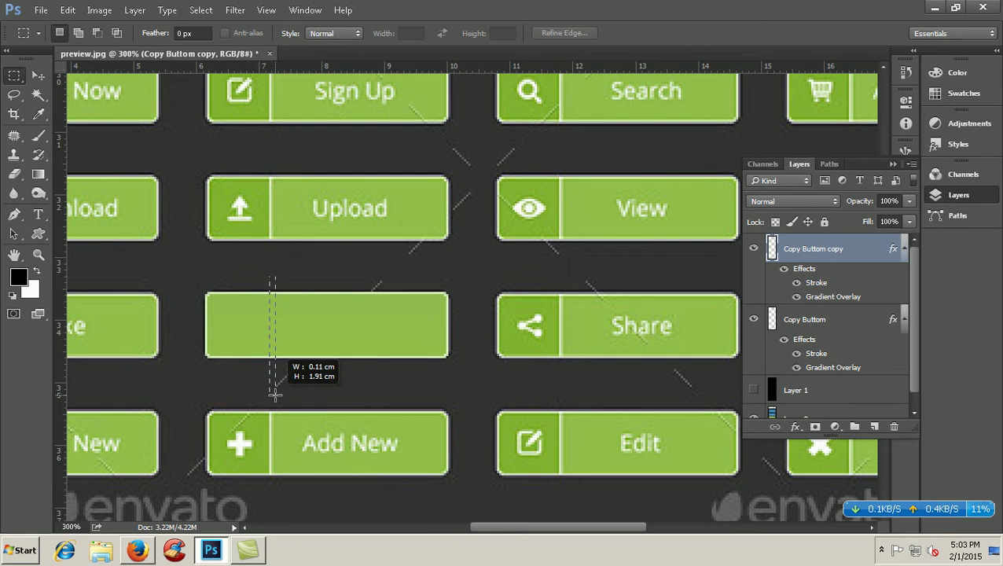
{"action": "left_click_drag", "start_coordinate": [331, 385], "coordinate": [479, 379]}
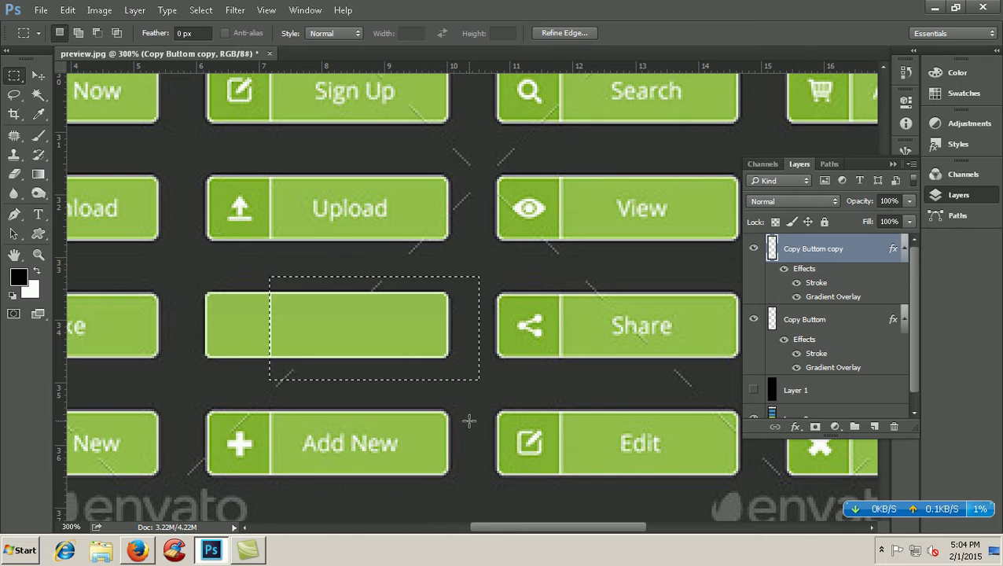
{"action": "left_click", "coordinate": [346, 385]}
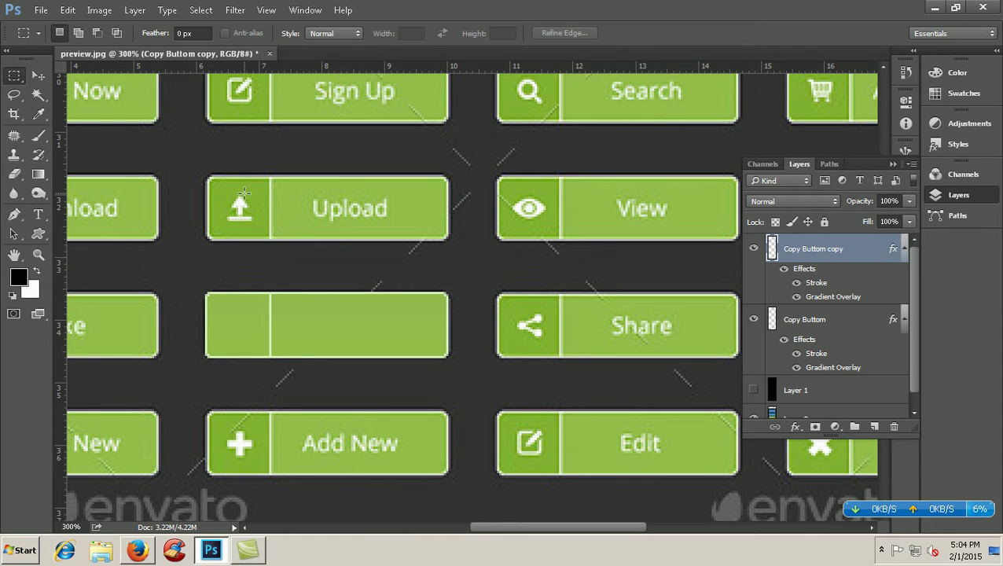
{"action": "left_click", "coordinate": [754, 320]}
{"action": "left_click", "coordinate": [754, 320]}
{"action": "left_click", "coordinate": [755, 248]}
{"action": "left_click", "coordinate": [754, 249]}
- Load the left square section's selection and open Blending Options for the Copy Buttom copy layer
{"action": "left_click", "coordinate": [772, 248], "text": "ctrl"}
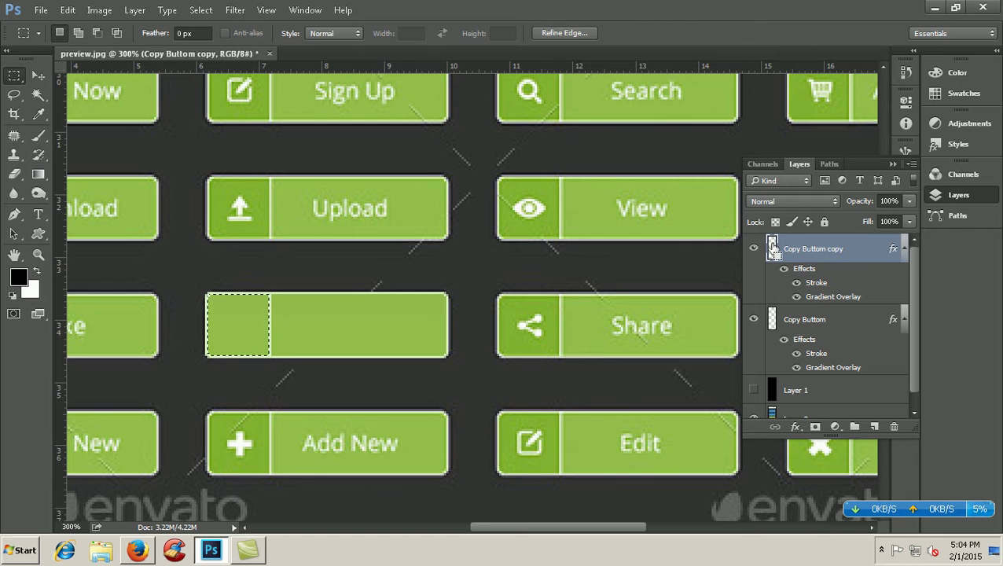
{"action": "double_click", "coordinate": [832, 248]}
{"action": "left_click", "coordinate": [872, 251]}
{"action": "right_click", "coordinate": [874, 252]}
{"action": "left_click", "coordinate": [763, 68]}
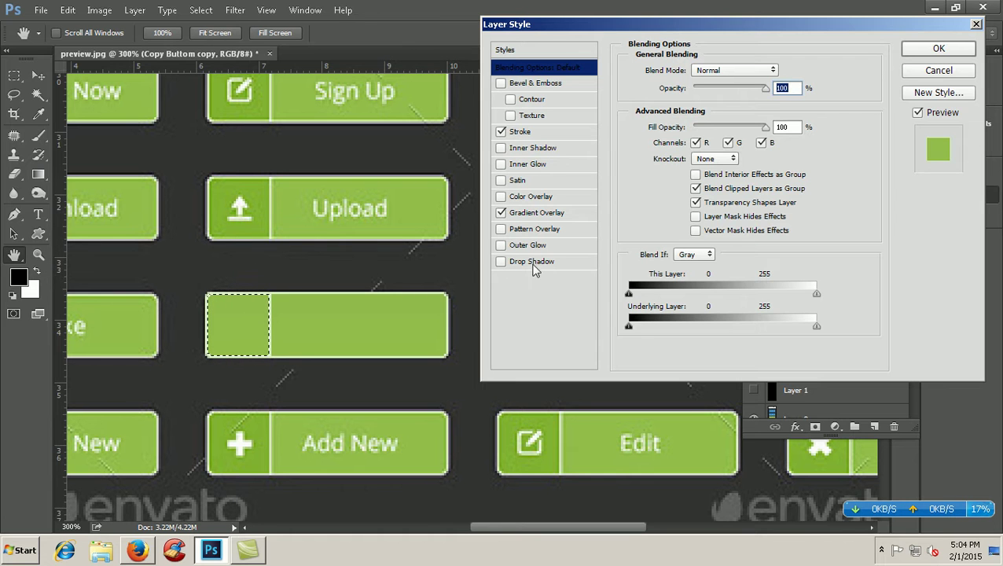
- Set the Gradient Overlay stops to darker greens #7fb229 and #80b235, sampled from the Upload icon area
{"action": "left_click", "coordinate": [537, 212]}
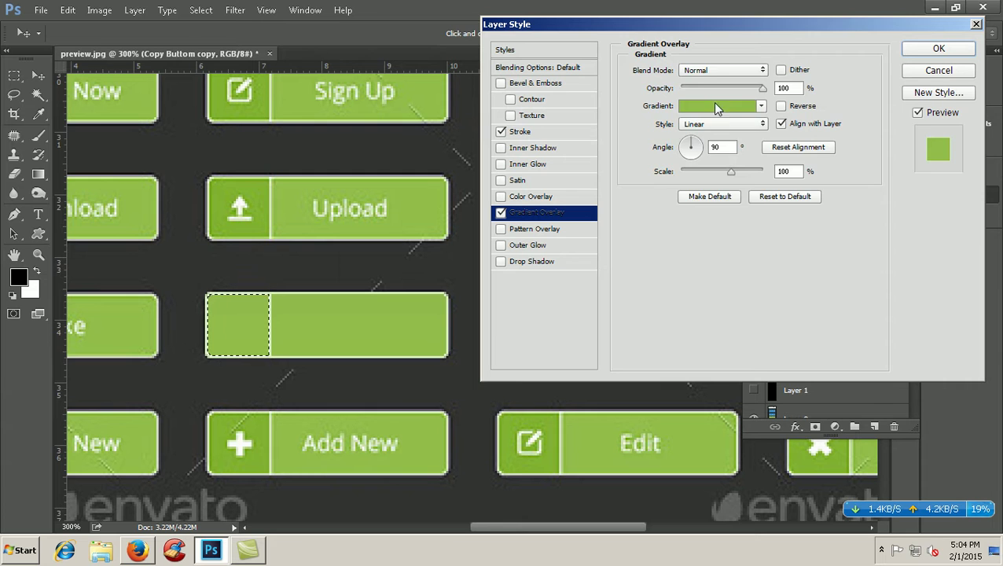
{"action": "left_click", "coordinate": [716, 106]}
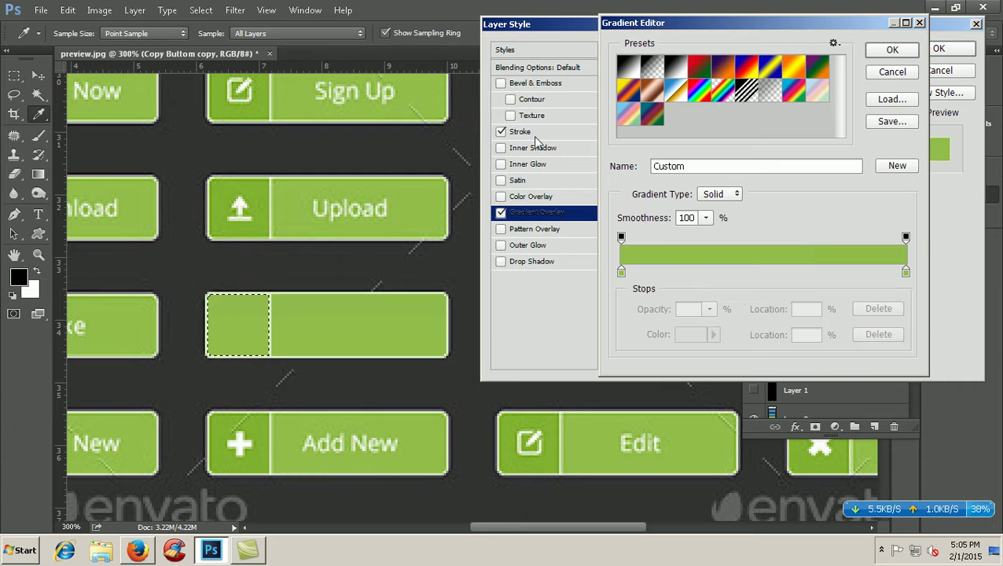
{"action": "double_click", "coordinate": [621, 272]}
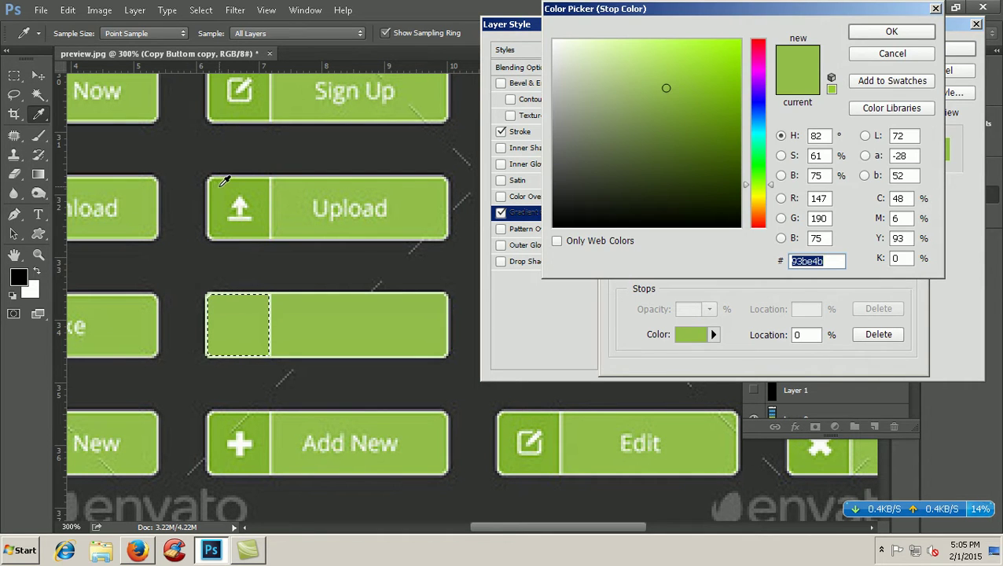
{"action": "left_click", "coordinate": [246, 183]}
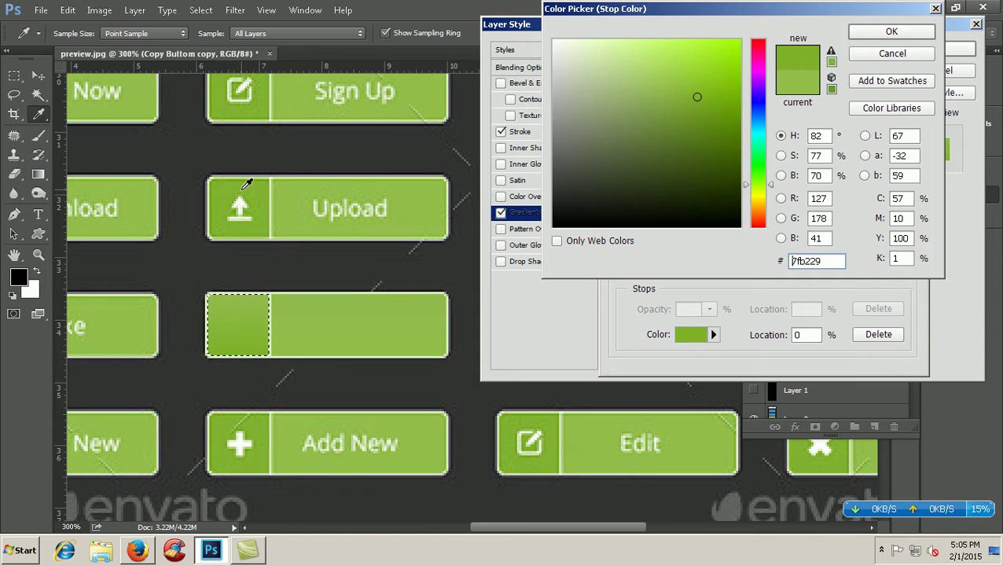
{"action": "left_click", "coordinate": [891, 34]}
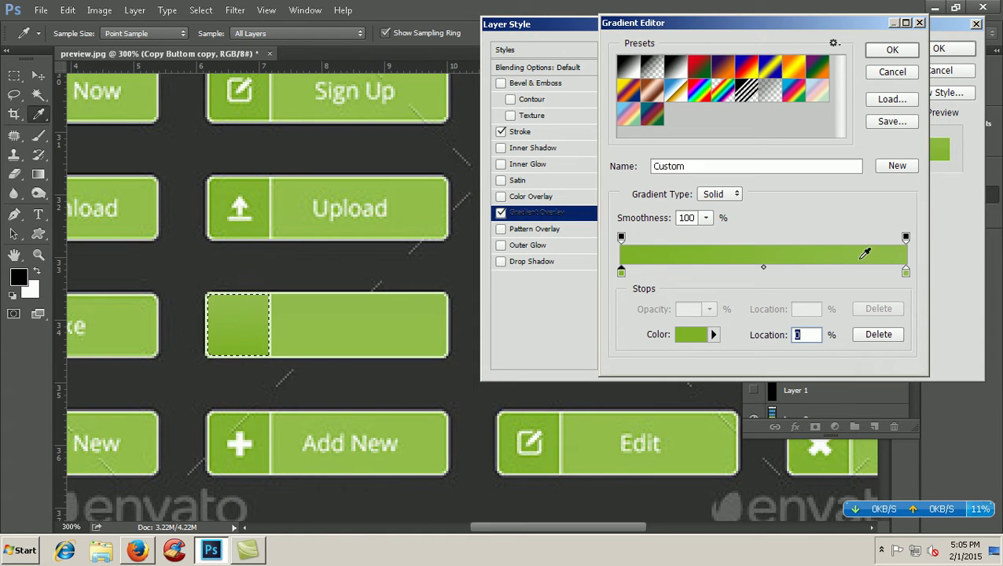
{"action": "double_click", "coordinate": [905, 269]}
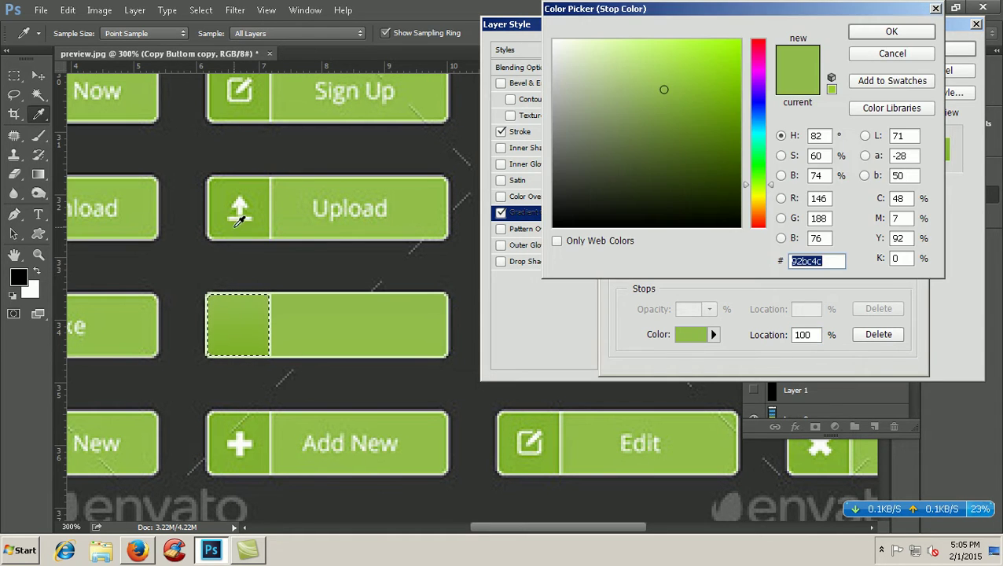
{"action": "left_click", "coordinate": [236, 227]}
{"action": "left_click", "coordinate": [240, 226]}
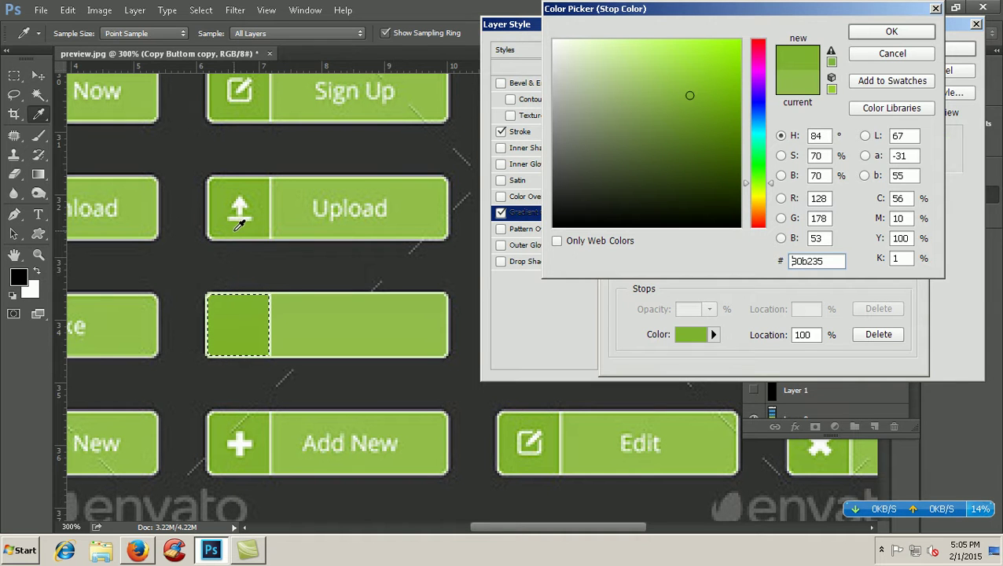
{"action": "left_click", "coordinate": [897, 35]}
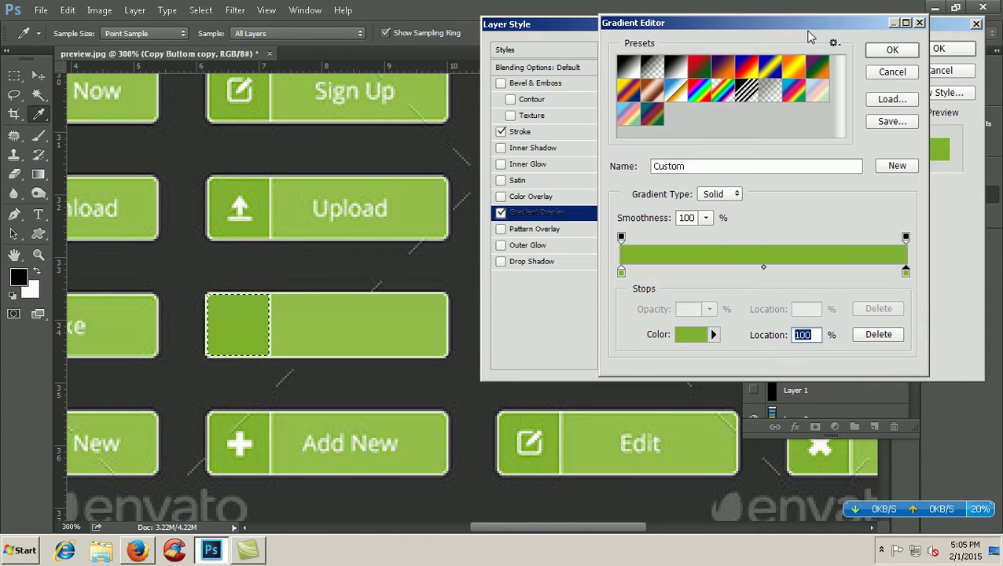
{"action": "left_click", "coordinate": [897, 50]}
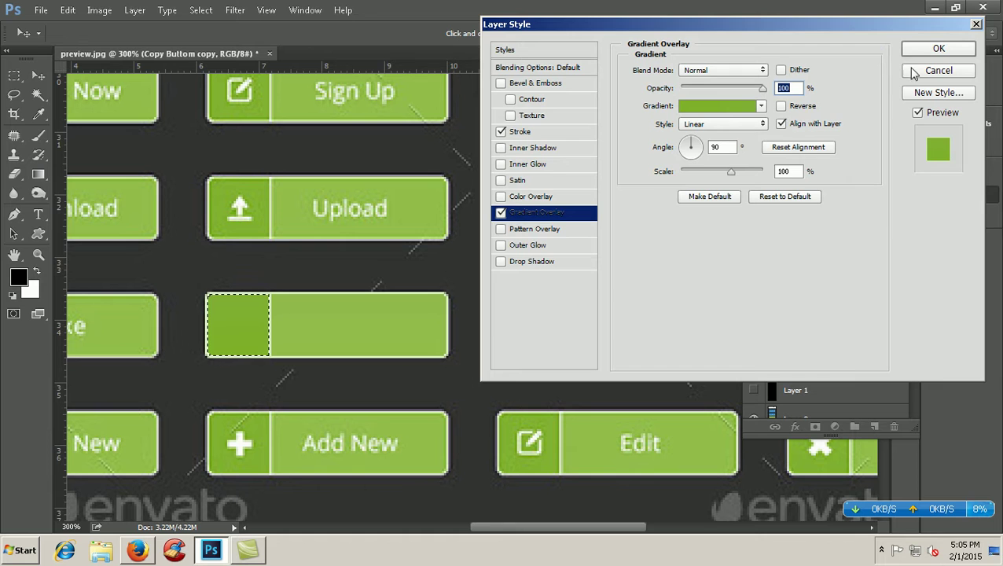
{"action": "left_click", "coordinate": [937, 48]}
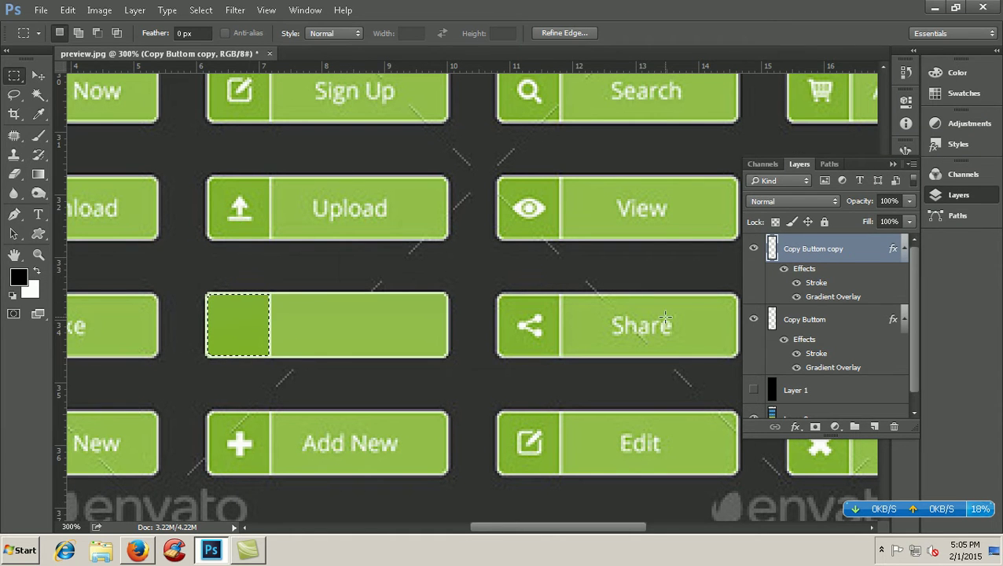
- Hide Layer 0, deselect the left square, and show Layer 1's black background
{"action": "scroll", "coordinate": [915, 355], "scroll_direction": "down", "scroll_amount": 1}
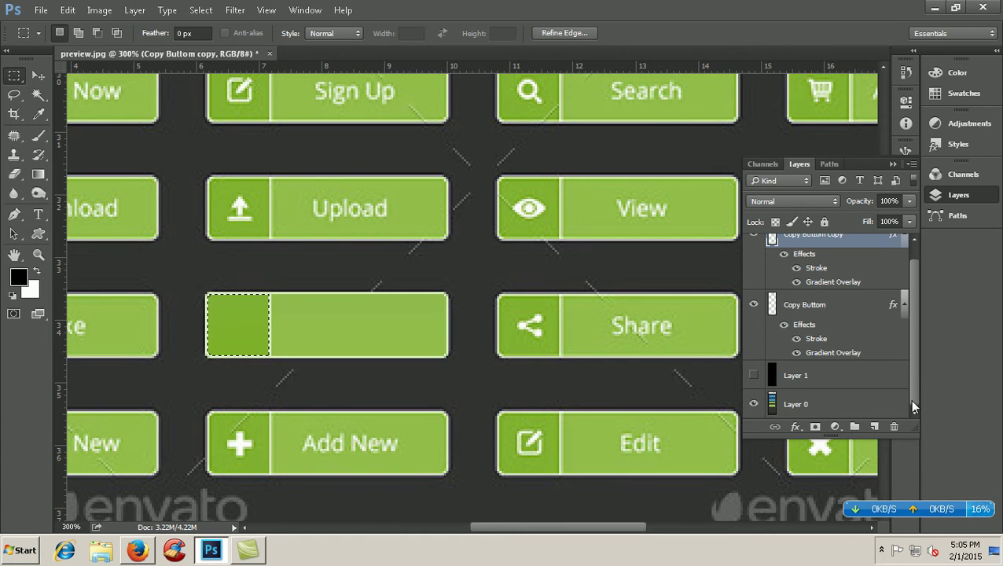
{"action": "left_click", "coordinate": [753, 404]}
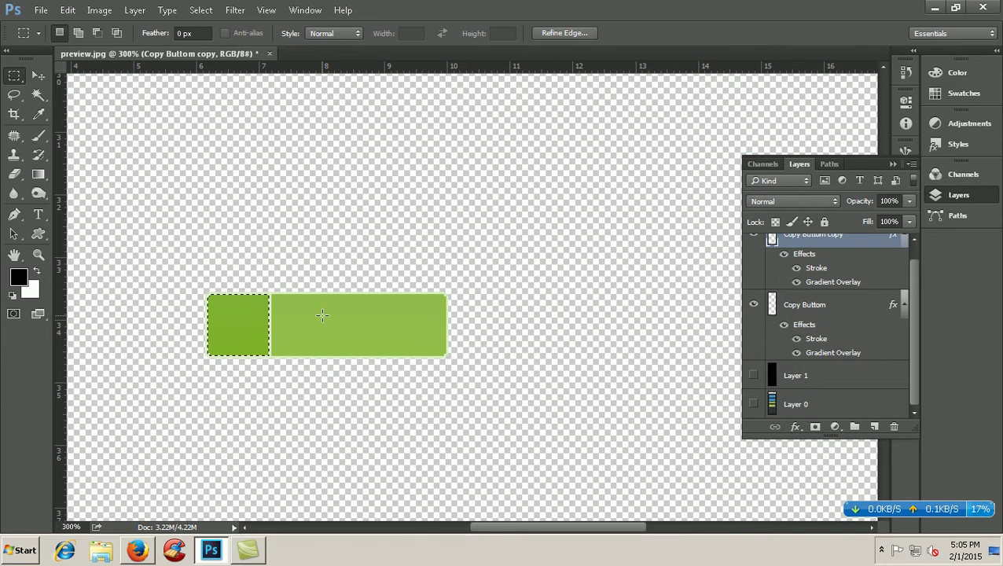
{"action": "left_click", "coordinate": [327, 327]}
{"action": "left_click", "coordinate": [754, 376]}
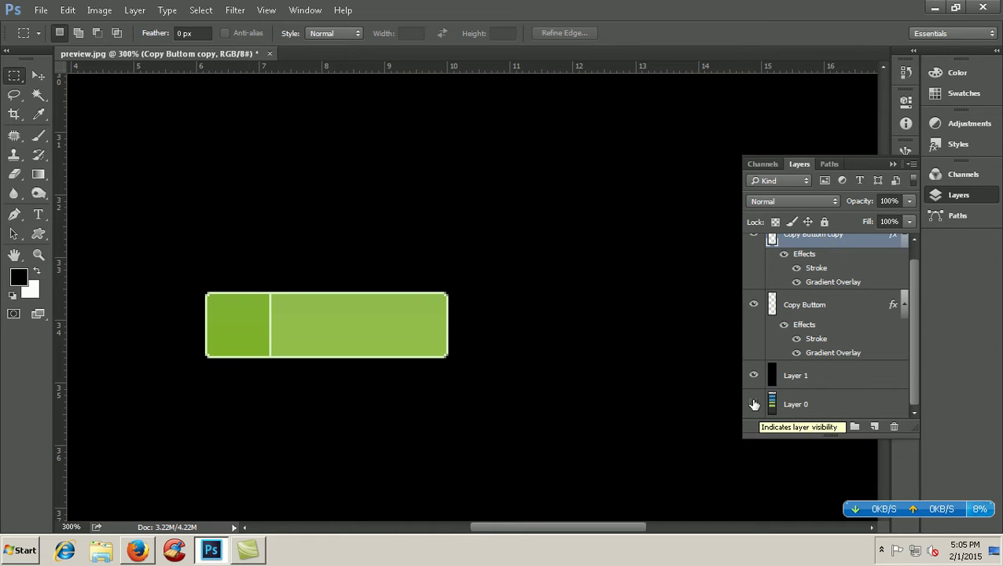
{"action": "left_click", "coordinate": [754, 406]}
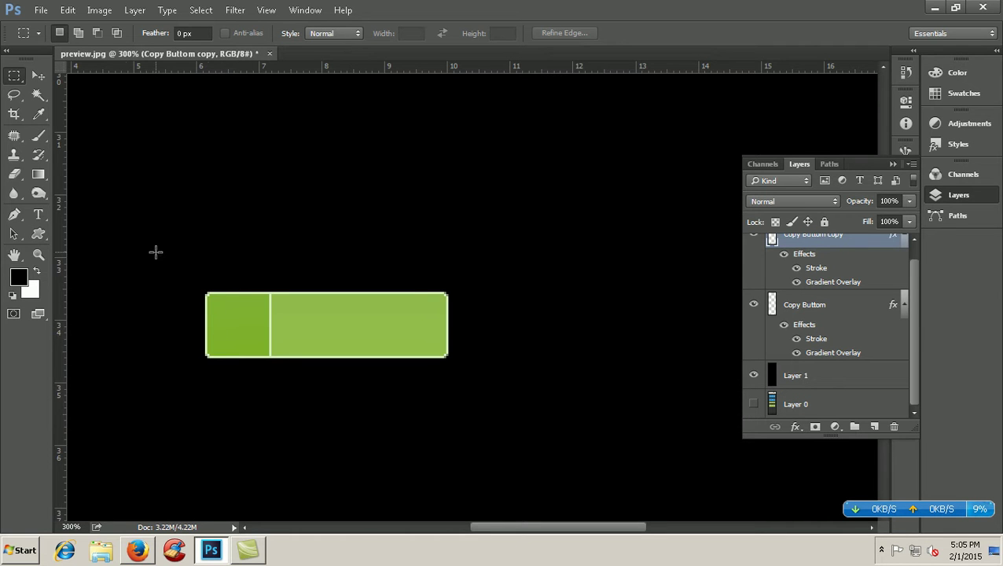
{"action": "left_click", "coordinate": [33, 238]}
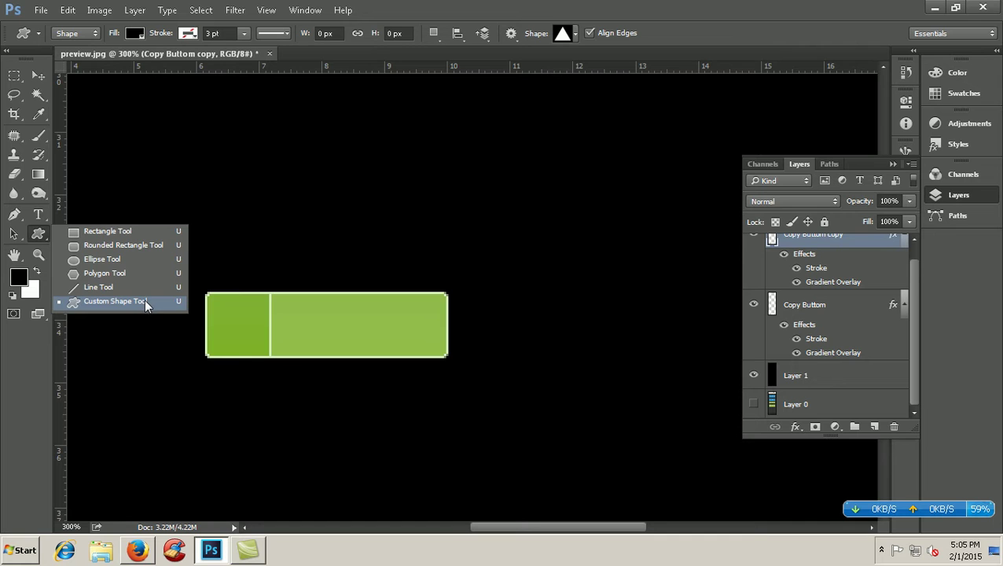
- Switch to the Custom Shape Tool and replace its shape library with the All set
{"action": "left_click", "coordinate": [144, 300]}
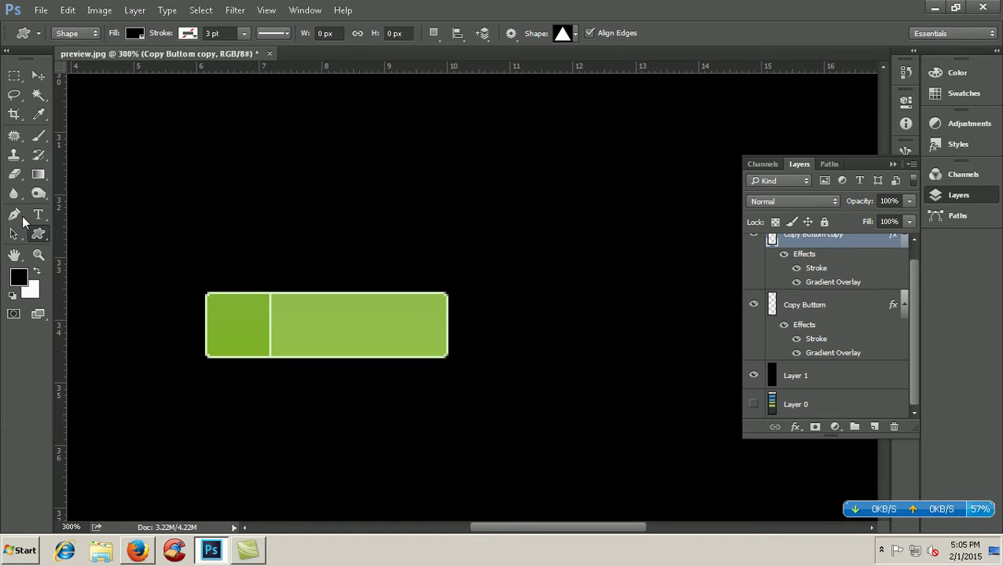
{"action": "left_click", "coordinate": [569, 36]}
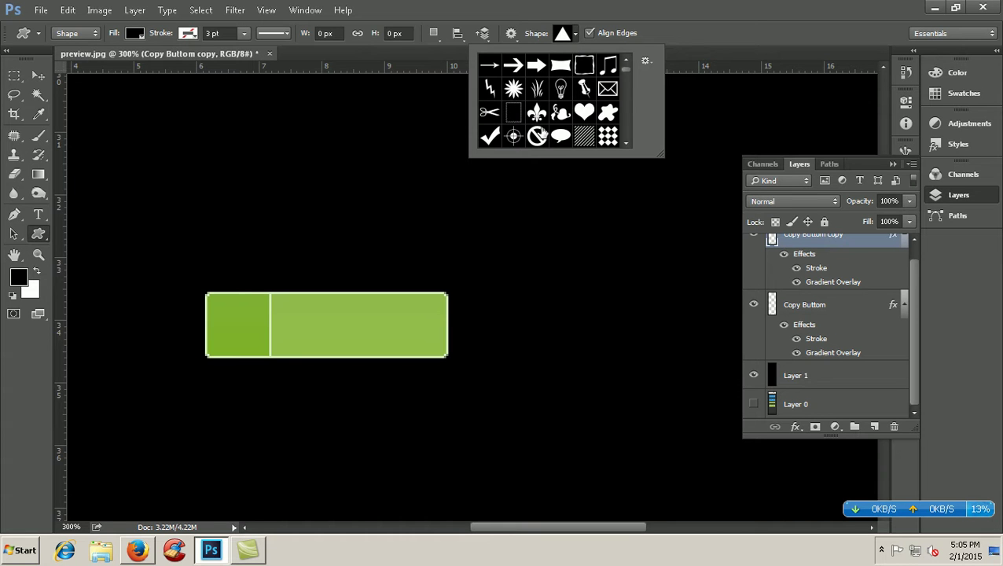
{"action": "scroll", "coordinate": [573, 116], "scroll_direction": "down", "scroll_amount": 1}
{"action": "scroll", "coordinate": [574, 118], "scroll_direction": "down", "scroll_amount": 1}
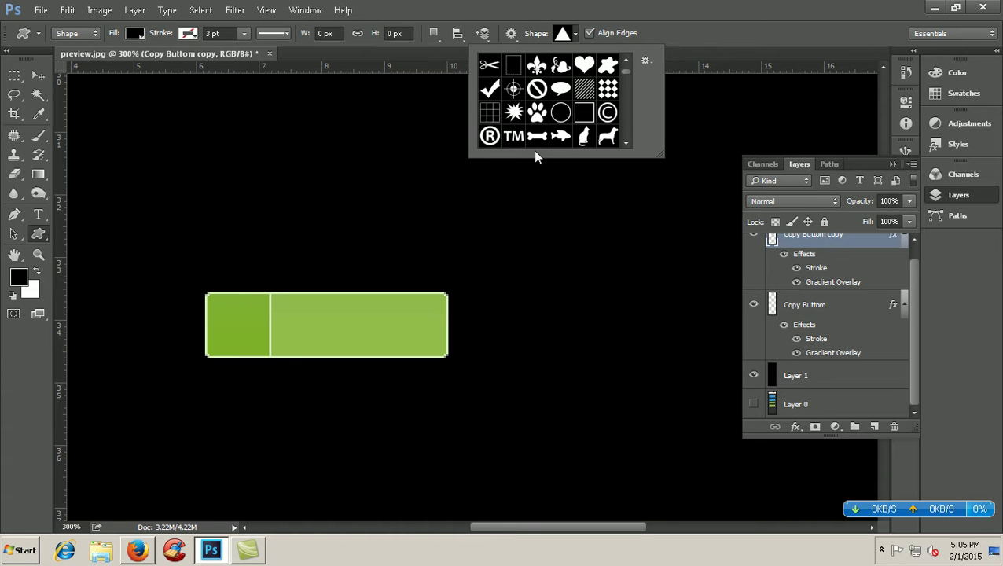
{"action": "left_click", "coordinate": [647, 63]}
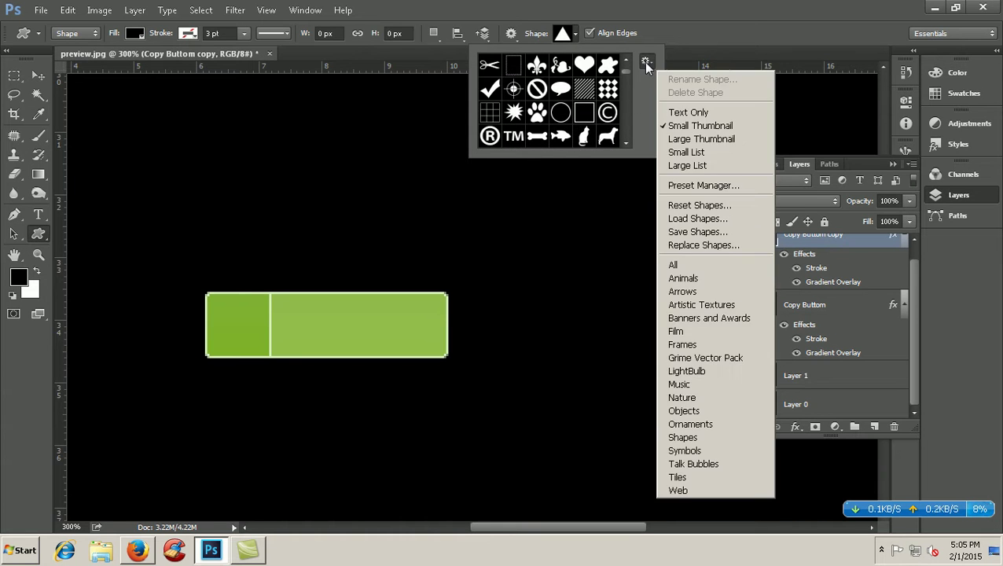
{"action": "left_click", "coordinate": [732, 270]}
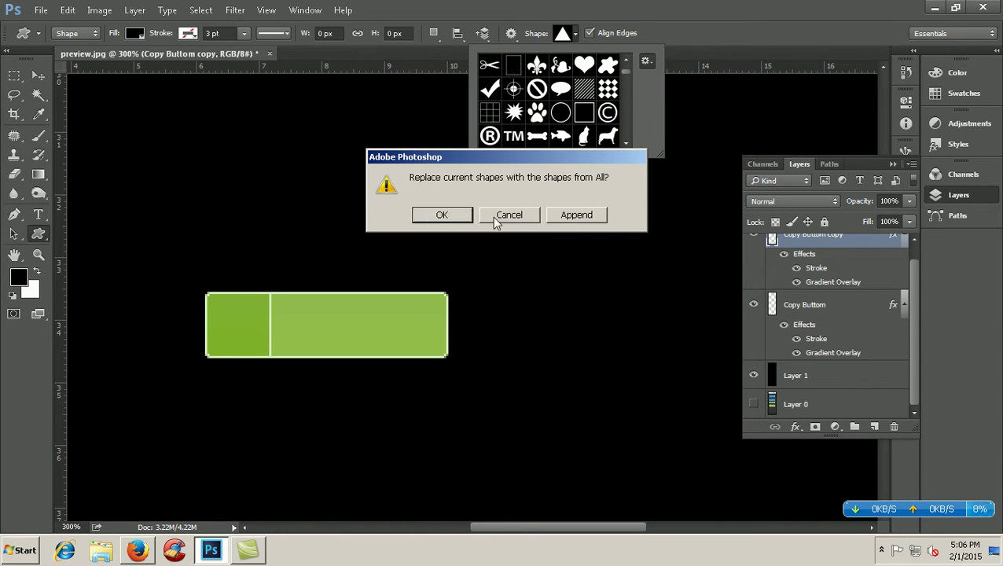
{"action": "left_click", "coordinate": [430, 224]}
- Pick the envelope shape from the All shape library
{"action": "scroll", "coordinate": [621, 79], "scroll_direction": "down", "scroll_amount": 1}
{"action": "scroll", "coordinate": [625, 79], "scroll_direction": "down", "scroll_amount": 2}
{"action": "scroll", "coordinate": [626, 85], "scroll_direction": "down", "scroll_amount": 2}
{"action": "left_click_drag", "start_coordinate": [631, 99], "coordinate": [634, 140]}
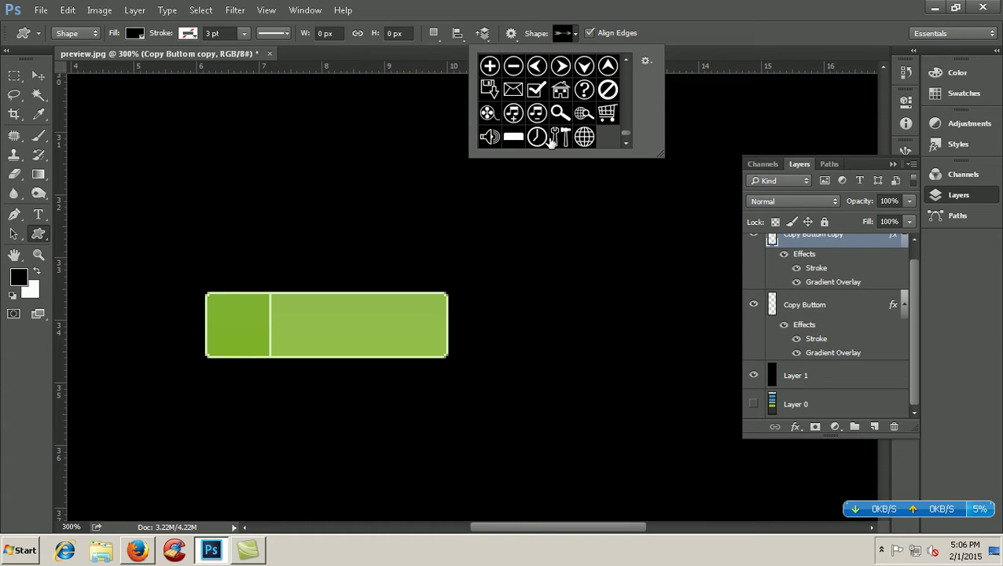
{"action": "scroll", "coordinate": [561, 116], "scroll_direction": "up", "scroll_amount": 1}
{"action": "scroll", "coordinate": [562, 117], "scroll_direction": "up", "scroll_amount": 1}
{"action": "scroll", "coordinate": [563, 118], "scroll_direction": "up", "scroll_amount": 1}
{"action": "scroll", "coordinate": [565, 120], "scroll_direction": "up", "scroll_amount": 1}
{"action": "scroll", "coordinate": [563, 119], "scroll_direction": "up", "scroll_amount": 1}
{"action": "scroll", "coordinate": [564, 118], "scroll_direction": "up", "scroll_amount": 2}
{"action": "scroll", "coordinate": [564, 120], "scroll_direction": "up", "scroll_amount": 2}
{"action": "scroll", "coordinate": [567, 119], "scroll_direction": "up", "scroll_amount": 1}
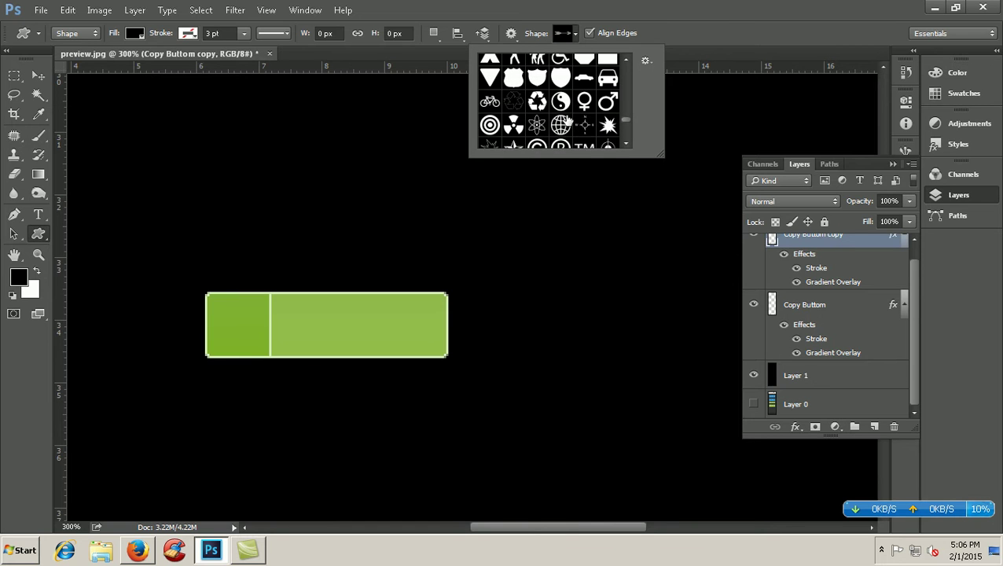
{"action": "scroll", "coordinate": [574, 120], "scroll_direction": "up", "scroll_amount": 1}
{"action": "scroll", "coordinate": [583, 121], "scroll_direction": "up", "scroll_amount": 1}
{"action": "scroll", "coordinate": [589, 123], "scroll_direction": "up", "scroll_amount": 1}
{"action": "scroll", "coordinate": [591, 119], "scroll_direction": "up", "scroll_amount": 1}
{"action": "scroll", "coordinate": [592, 118], "scroll_direction": "up", "scroll_amount": 1}
{"action": "scroll", "coordinate": [591, 118], "scroll_direction": "up", "scroll_amount": 1}
{"action": "scroll", "coordinate": [591, 116], "scroll_direction": "up", "scroll_amount": 2}
{"action": "scroll", "coordinate": [591, 116], "scroll_direction": "up", "scroll_amount": 2}
{"action": "scroll", "coordinate": [591, 114], "scroll_direction": "up", "scroll_amount": 1}
{"action": "scroll", "coordinate": [590, 106], "scroll_direction": "up", "scroll_amount": 1}
{"action": "scroll", "coordinate": [590, 103], "scroll_direction": "up", "scroll_amount": 1}
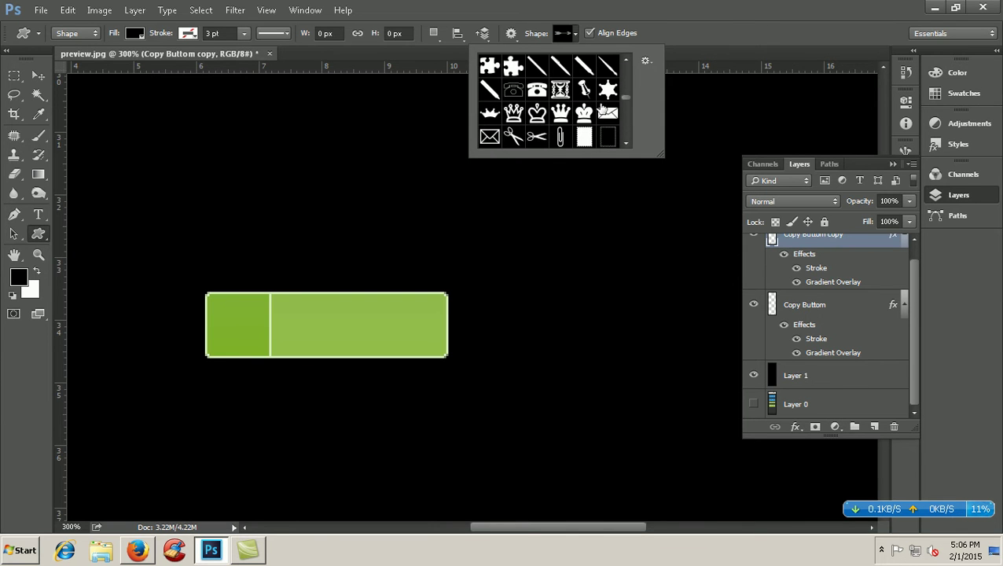
{"action": "left_click", "coordinate": [611, 119]}
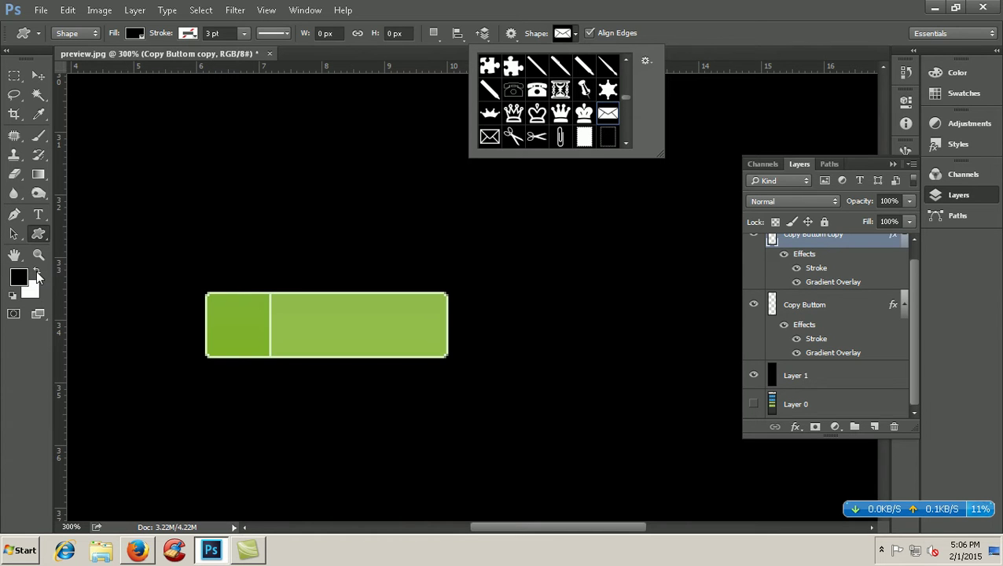
{"action": "left_click", "coordinate": [37, 266]}
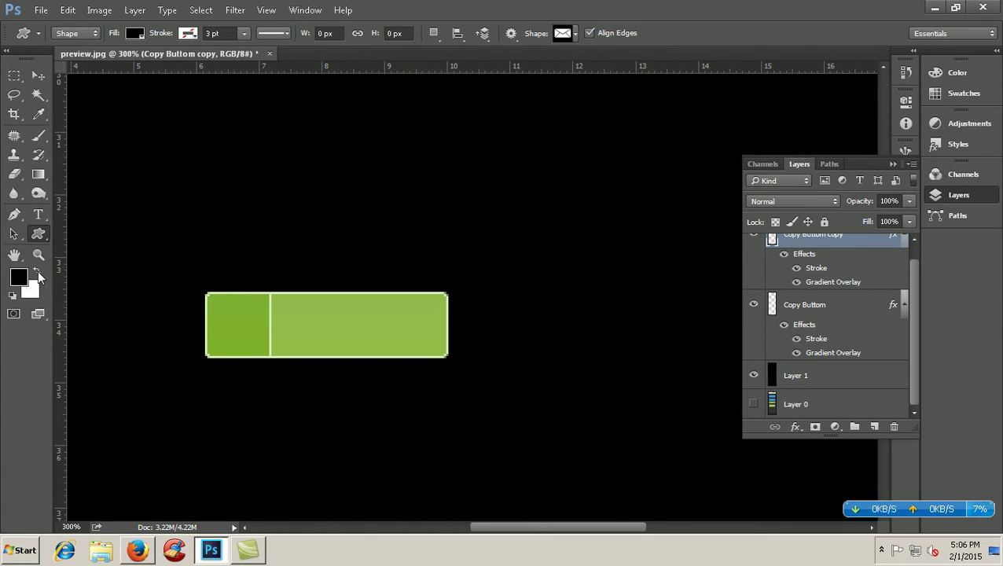
- Draw a white 18×8 px envelope shape in the button's darker left section
{"action": "left_click", "coordinate": [37, 271]}
{"action": "left_click_drag", "start_coordinate": [212, 319], "coordinate": [251, 336]}
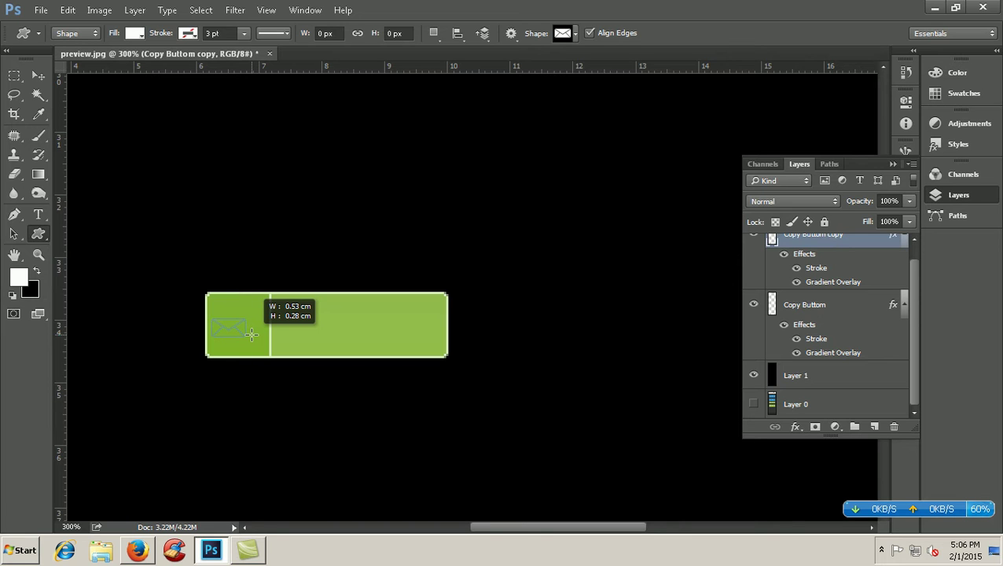
{"action": "mouse_move", "coordinate": [251, 336]}
{"action": "left_mouse_down"}
{"action": "mouse_move", "coordinate": [359, 341]}
{"action": "mouse_move", "coordinate": [260, 334]}
{"action": "left_mouse_up"}
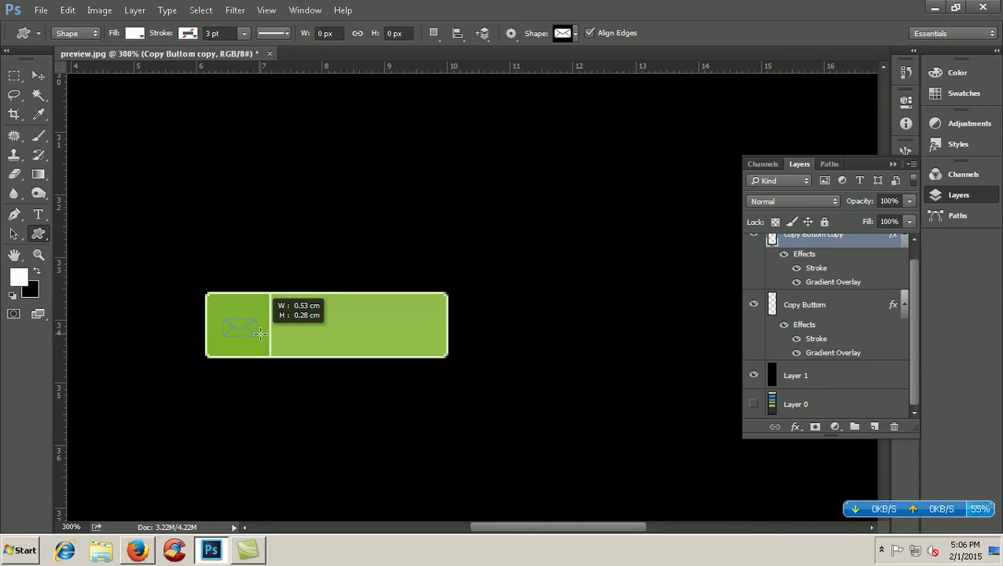
{"action": "left_click_drag", "start_coordinate": [260, 334], "coordinate": [260, 334]}
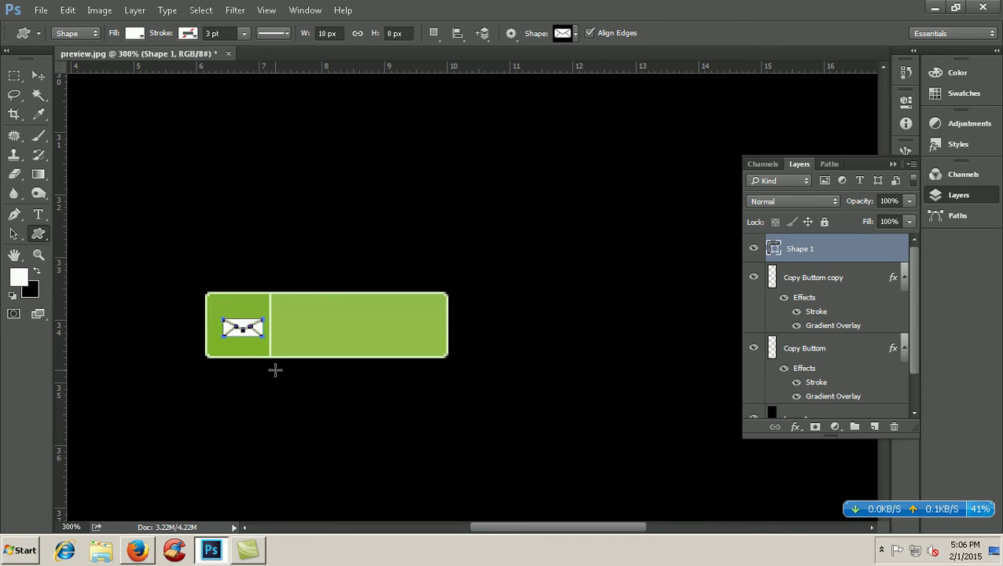
{"action": "left_click", "coordinate": [38, 76]}
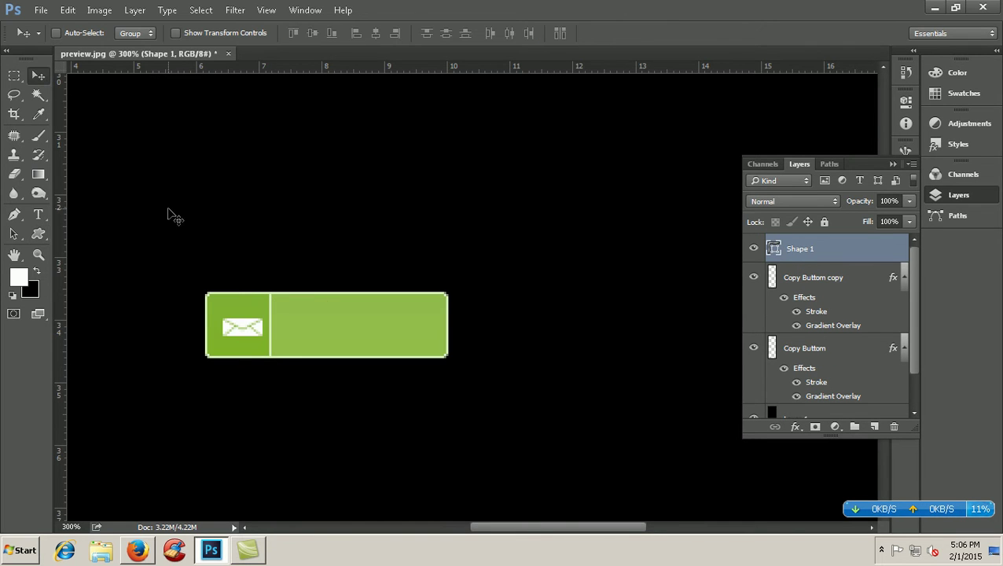
- Nudge the envelope icon slightly left with the Left arrow key
{"action": "key", "text": "Left"}
{"action": "key", "text": "Left"}
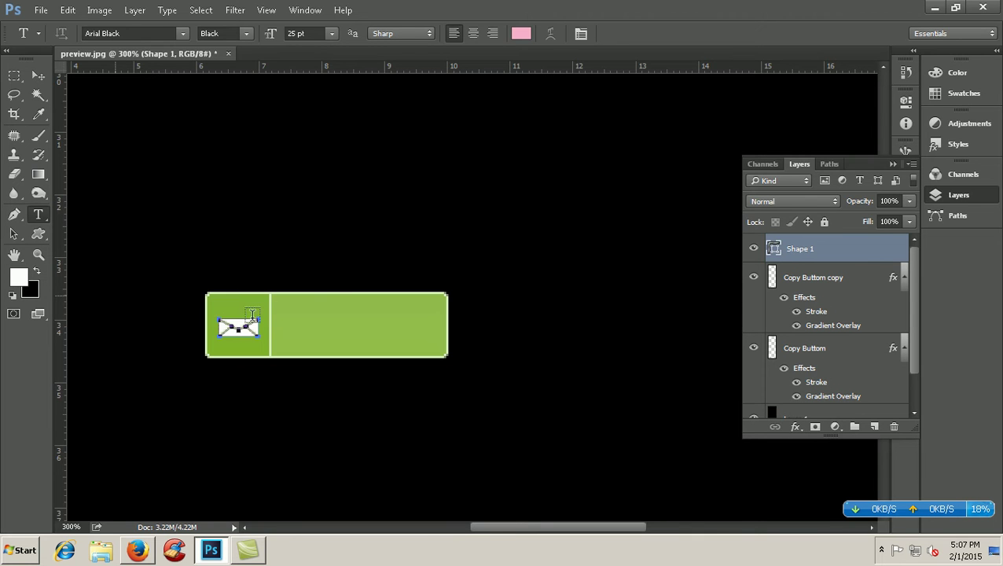
- Type 'Massage' on the button's lighter body in Arial Regular 10 pt
{"action": "left_click", "coordinate": [291, 326]}
{"action": "left_click", "coordinate": [332, 35]}
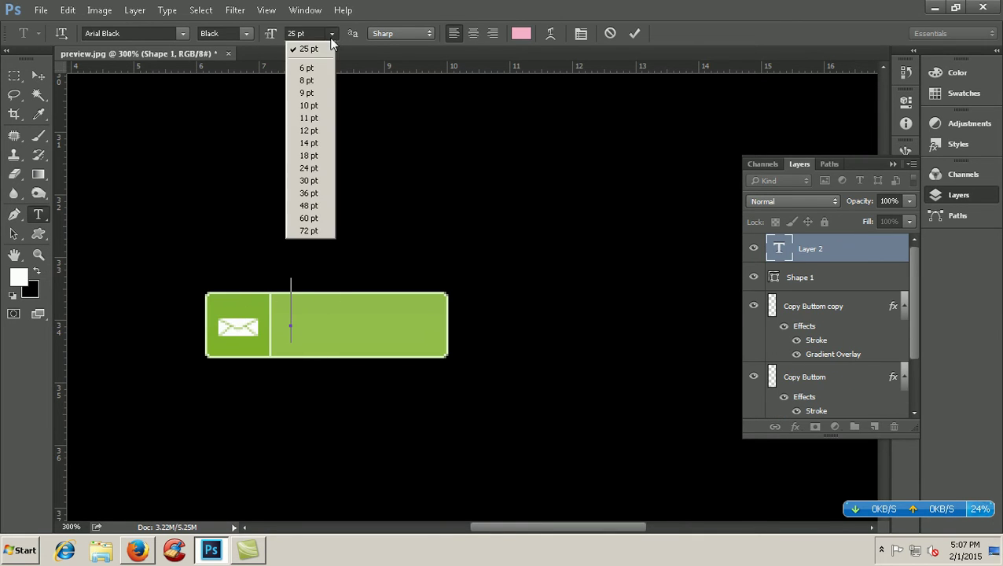
{"action": "left_click", "coordinate": [315, 131]}
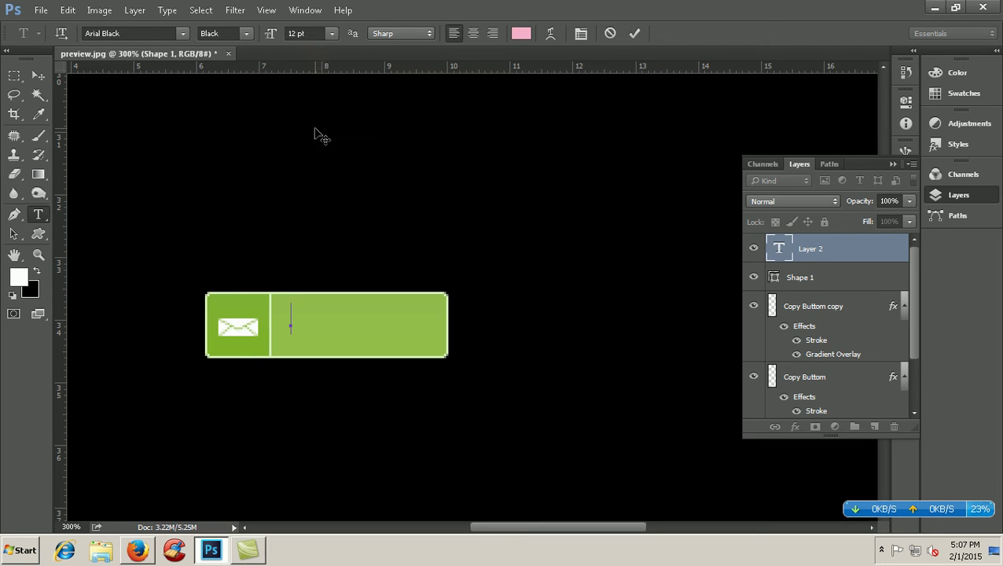
{"action": "left_click", "coordinate": [331, 34]}
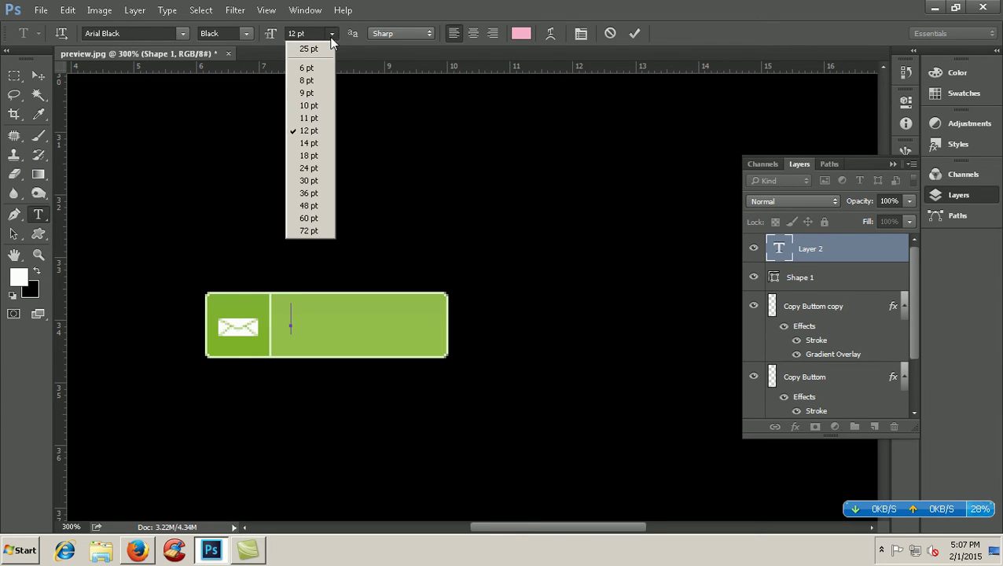
{"action": "left_click", "coordinate": [315, 104]}
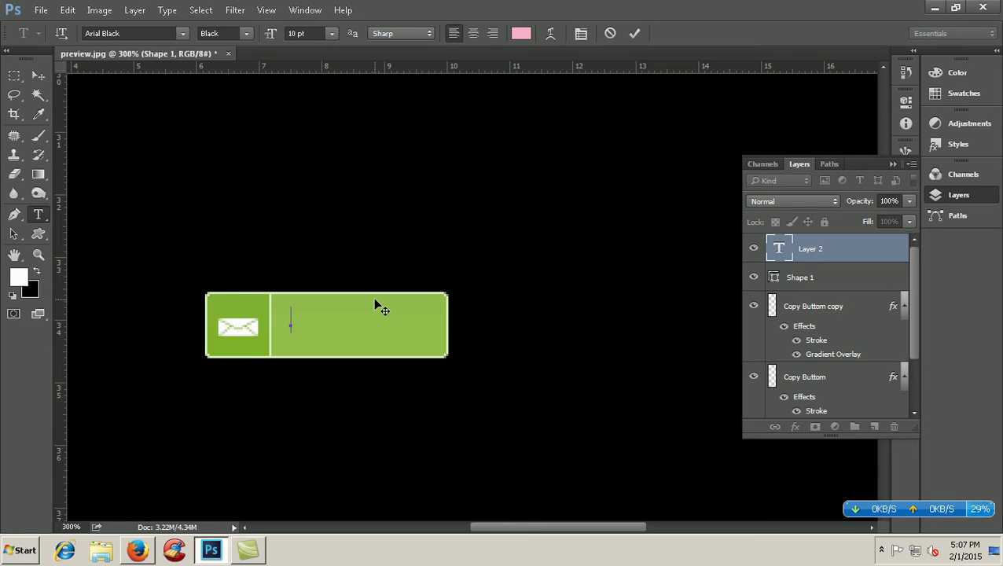
{"action": "left_click", "coordinate": [246, 34]}
{"action": "left_click", "coordinate": [246, 61]}
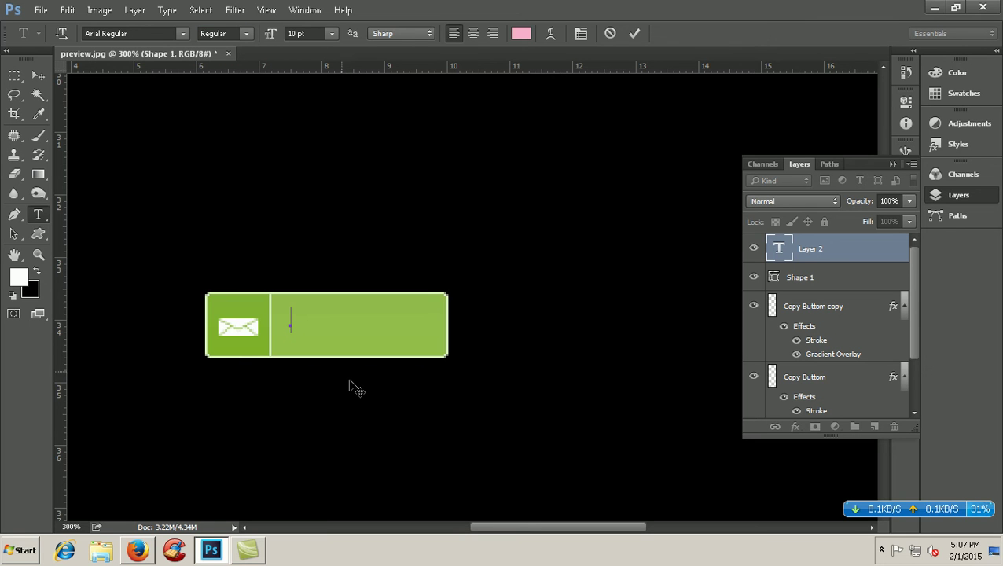
{"action": "type", "text": "Ma"}
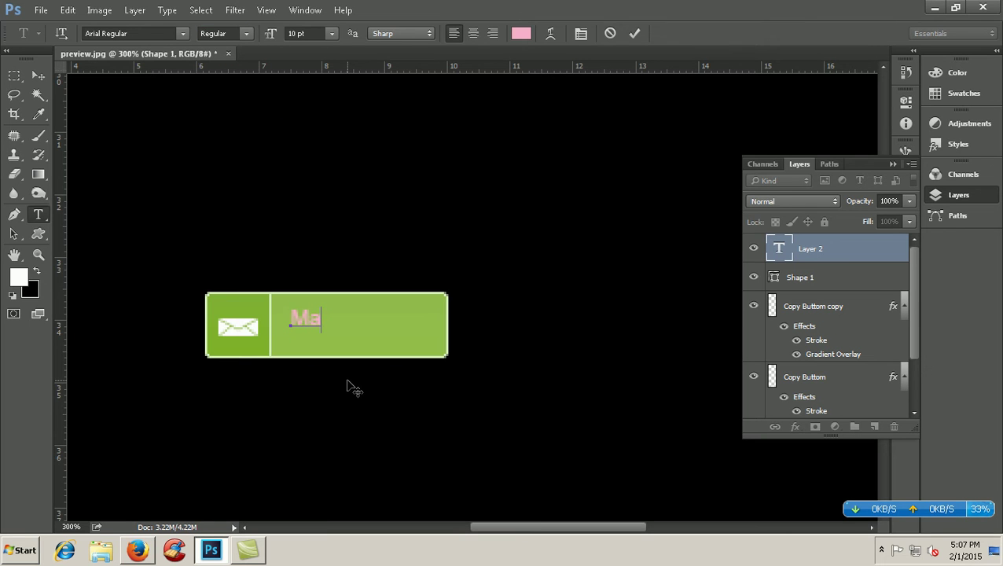
{"action": "type", "text": "ssage"}
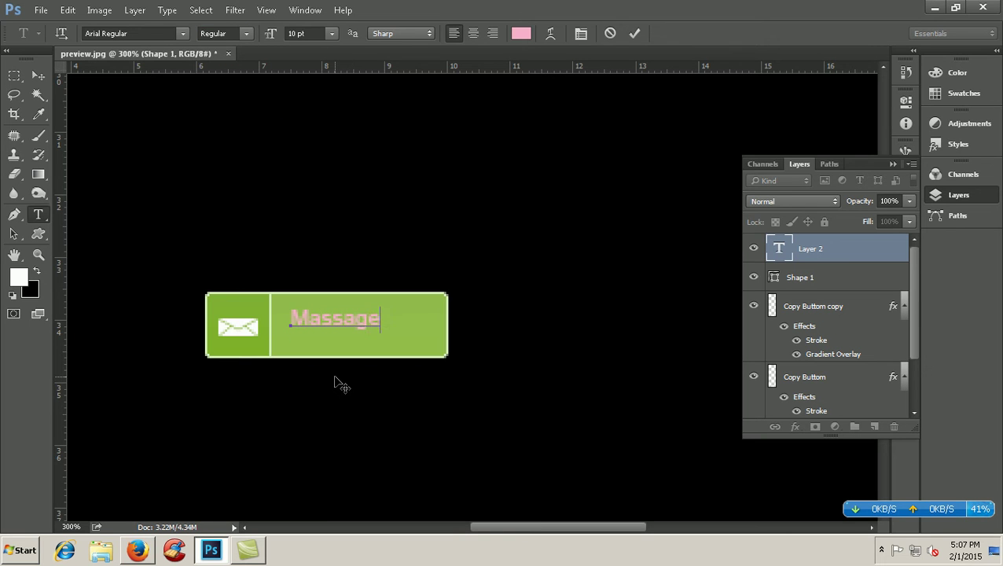
- Colour the Massage text white (ffffff) and move it right and down
{"action": "left_click_drag", "start_coordinate": [376, 316], "coordinate": [289, 317]}
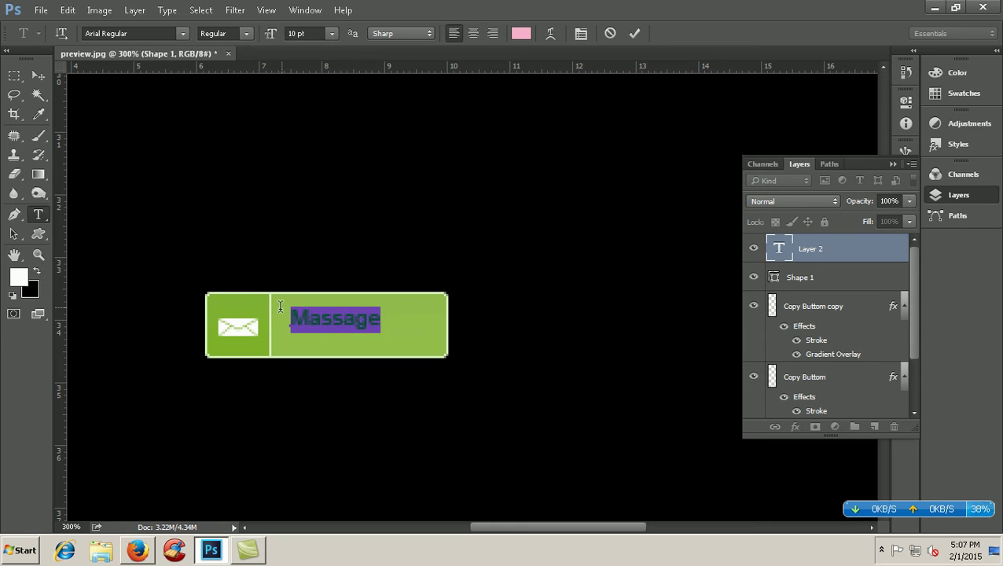
{"action": "left_click", "coordinate": [526, 33]}
{"action": "type", "text": "ffffff"}
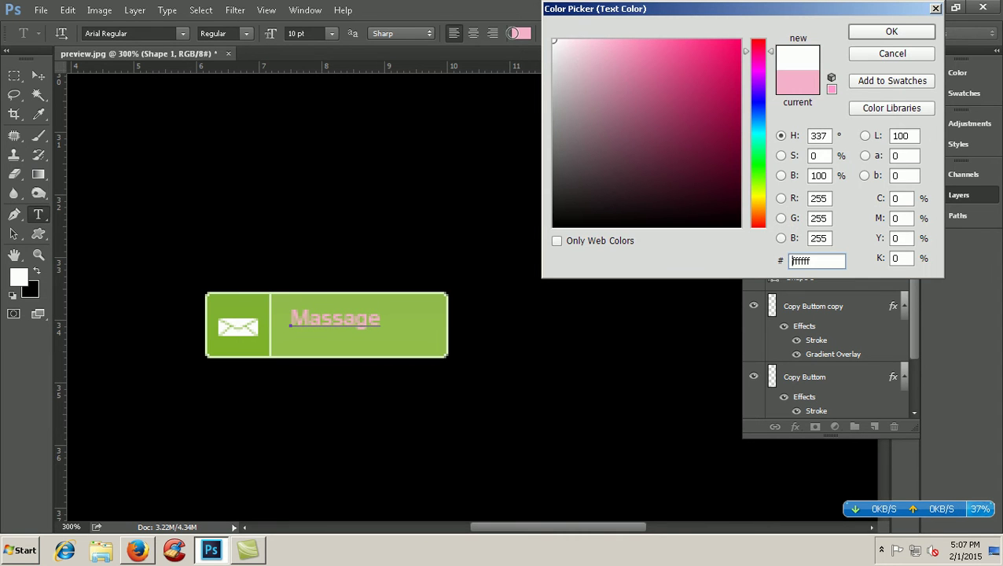
{"action": "left_click", "coordinate": [891, 32]}
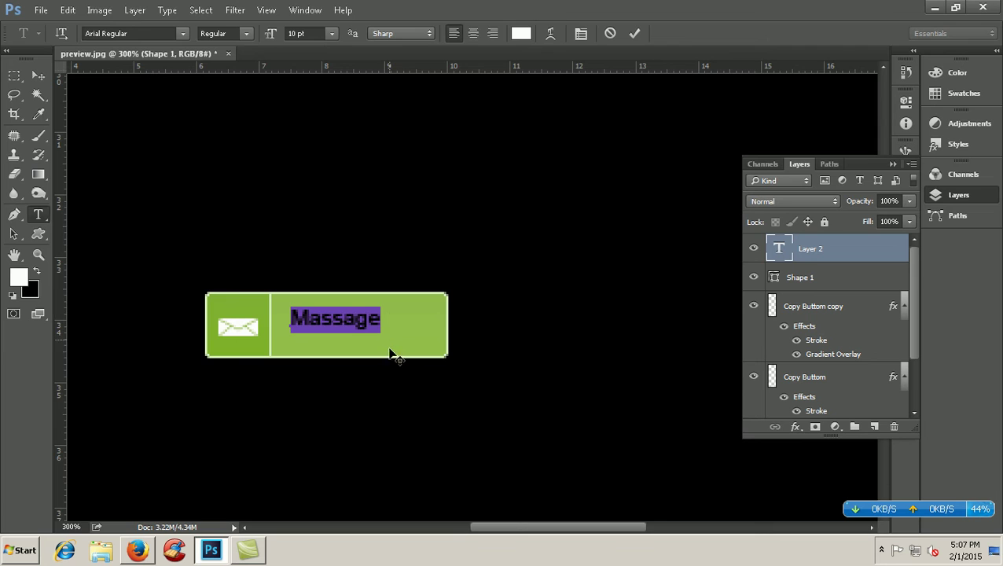
{"action": "left_click_drag", "start_coordinate": [390, 347], "coordinate": [401, 358]}
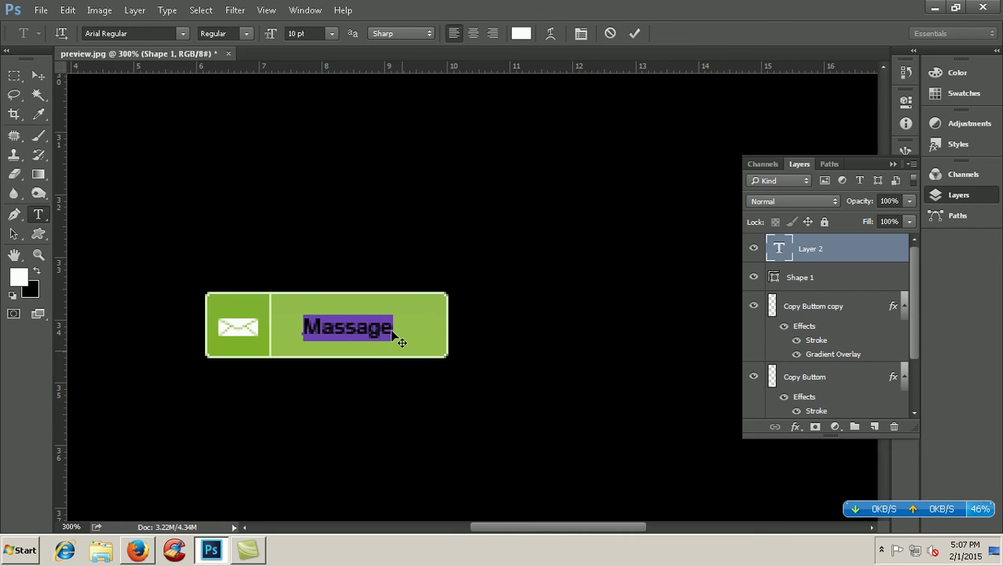
{"action": "left_click", "coordinate": [402, 322]}
- Switch Massage to Arial Narrow, shift it a little further right, and commit
{"action": "left_click_drag", "start_coordinate": [407, 321], "coordinate": [299, 316]}
{"action": "left_click", "coordinate": [246, 33]}
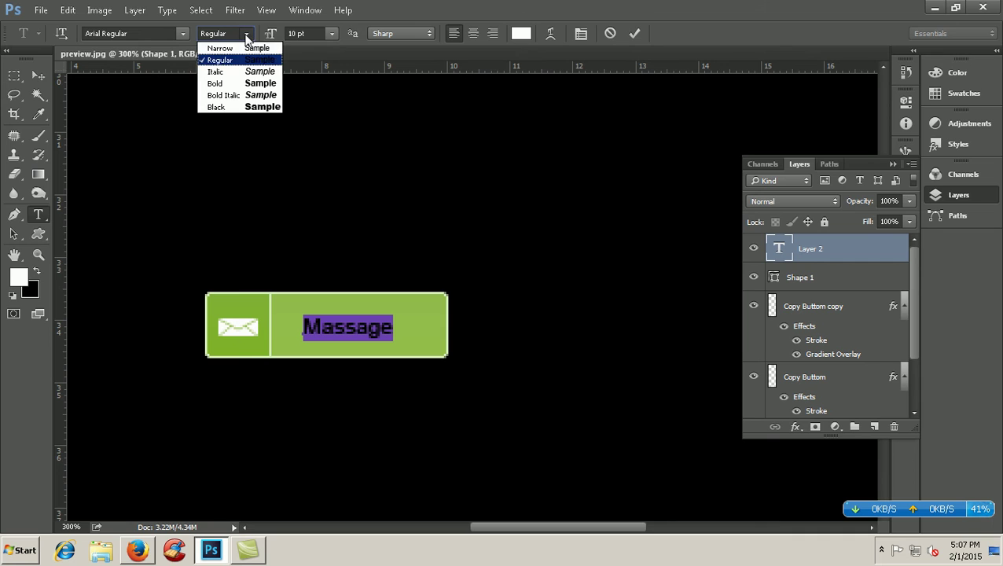
{"action": "left_click", "coordinate": [227, 53]}
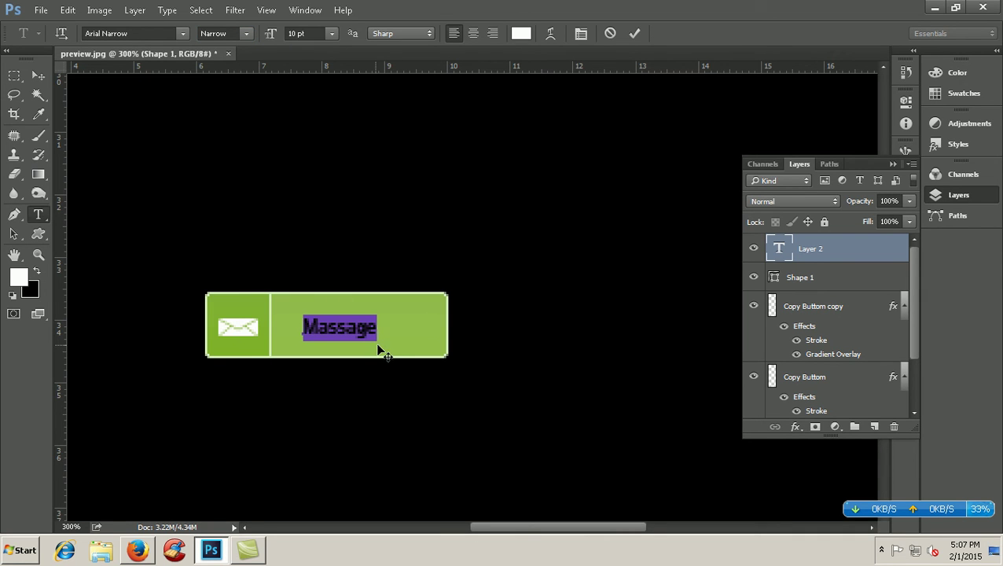
{"action": "left_click_drag", "start_coordinate": [378, 350], "coordinate": [385, 349]}
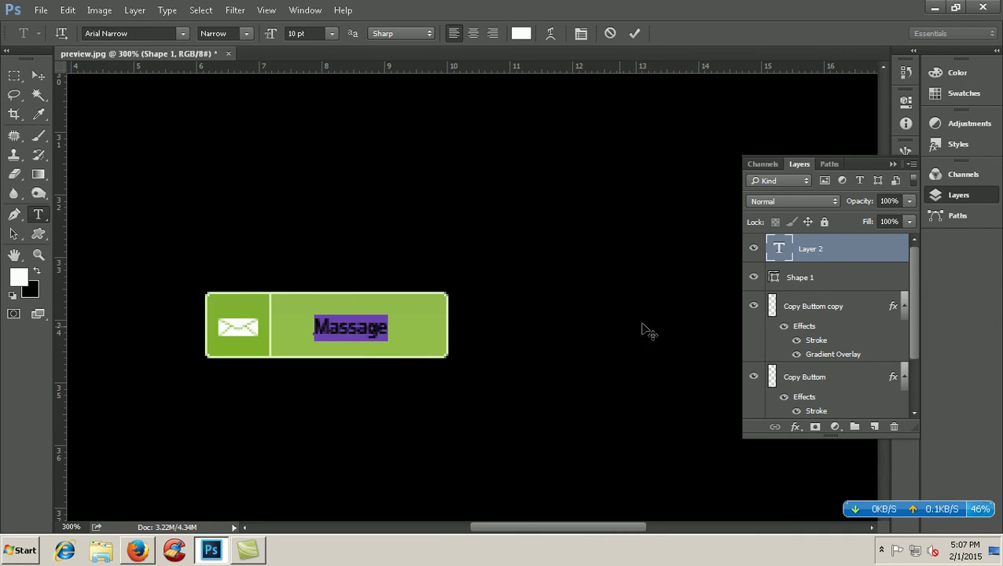
{"action": "left_click", "coordinate": [820, 256]}
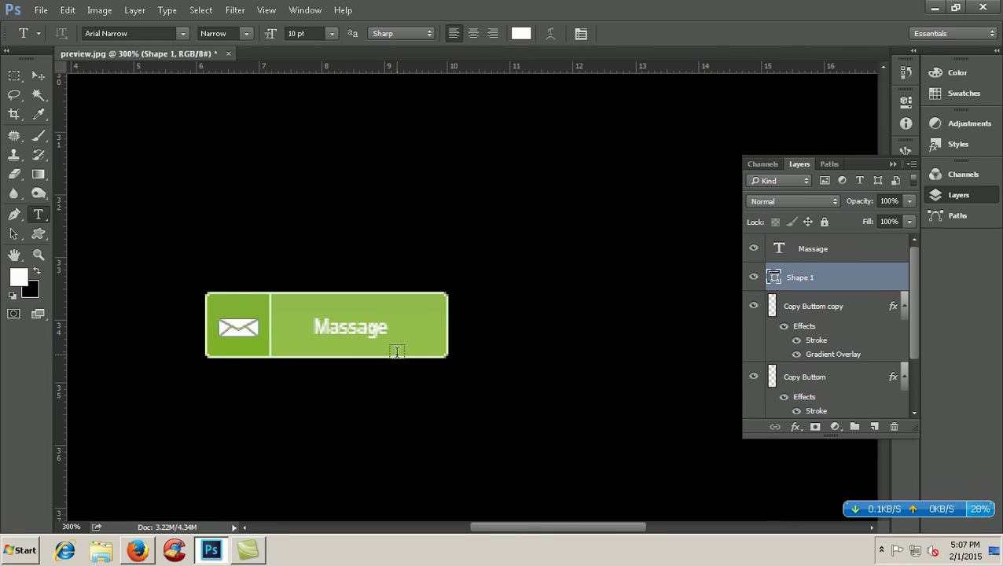
- Restyle the Massage text to Arial Regular 12 pt, shift it slightly left, and commit
{"action": "left_click", "coordinate": [795, 250]}
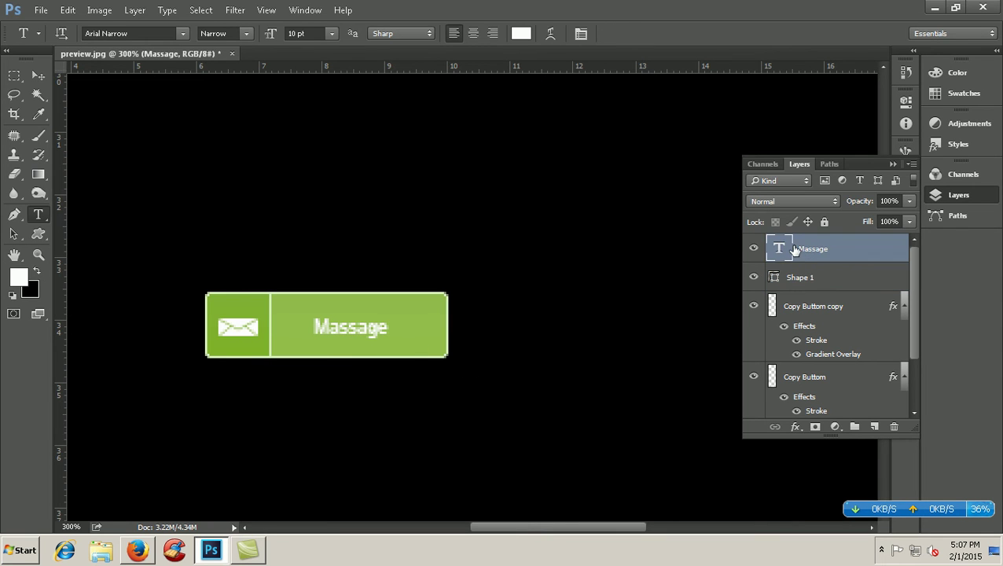
{"action": "double_click", "coordinate": [781, 249]}
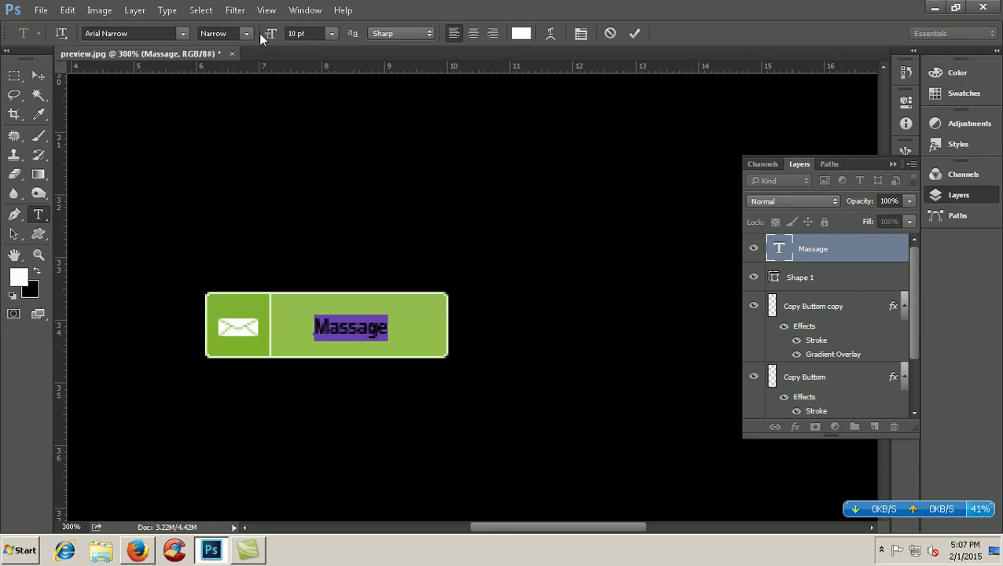
{"action": "left_click", "coordinate": [777, 276]}
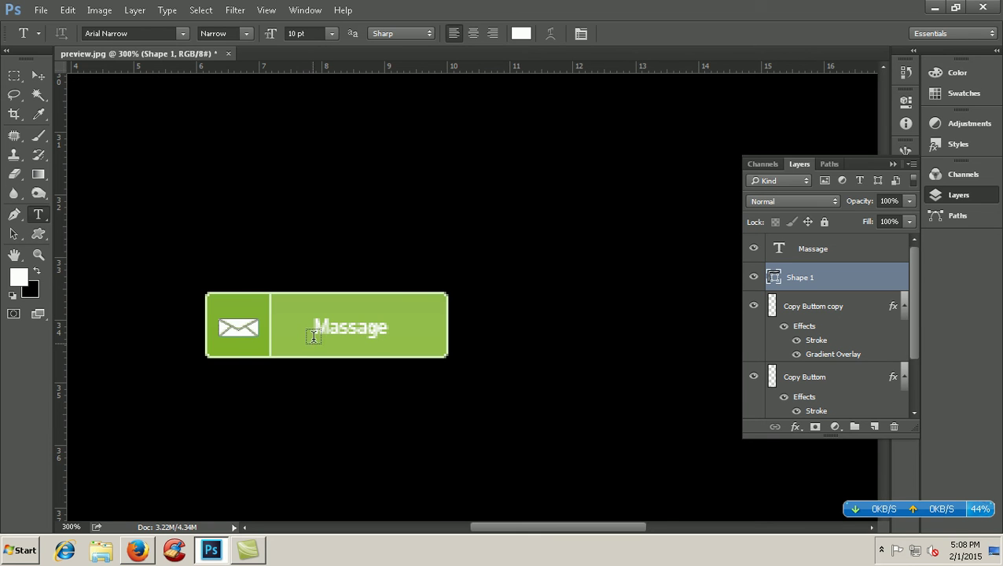
{"action": "double_click", "coordinate": [780, 250]}
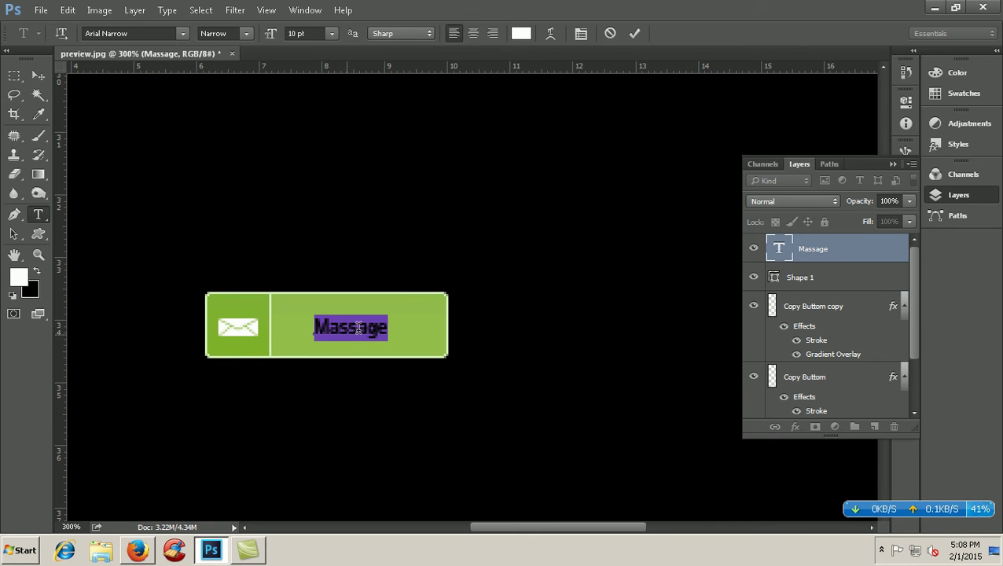
{"action": "left_click", "coordinate": [236, 35]}
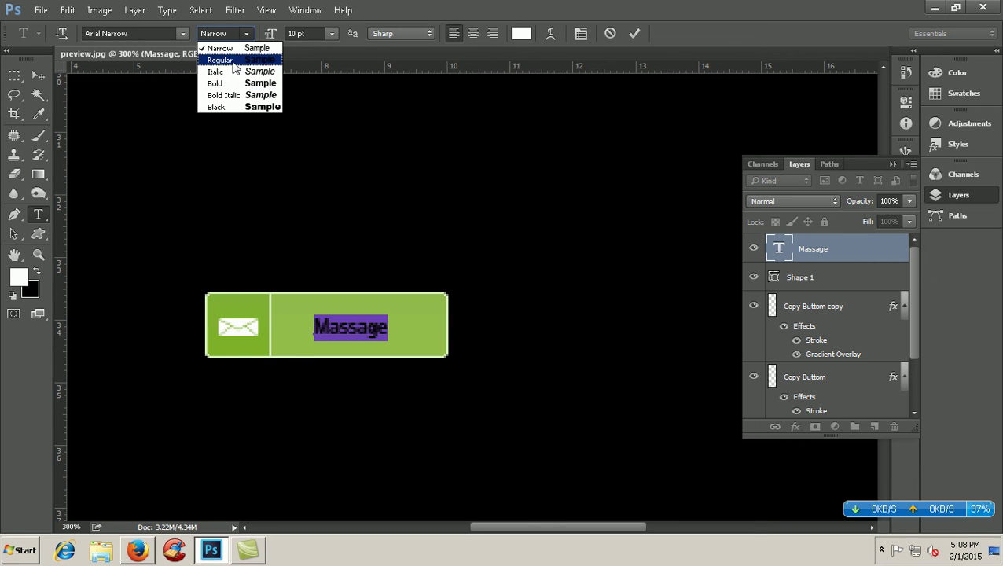
{"action": "left_click", "coordinate": [221, 61]}
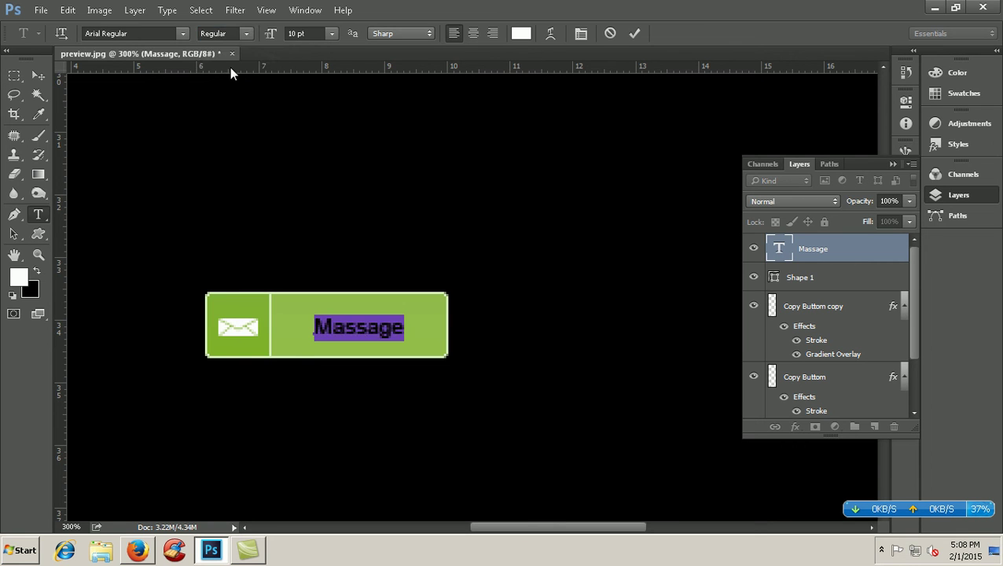
{"action": "left_click", "coordinate": [332, 33]}
{"action": "left_click", "coordinate": [311, 130]}
{"action": "left_click_drag", "start_coordinate": [381, 385], "coordinate": [370, 391]}
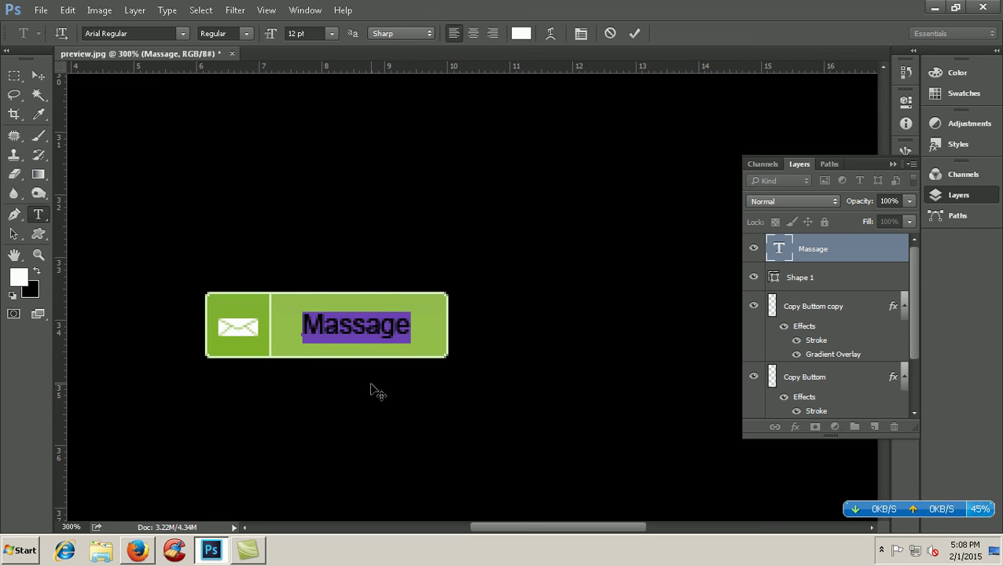
{"action": "left_click", "coordinate": [824, 280]}
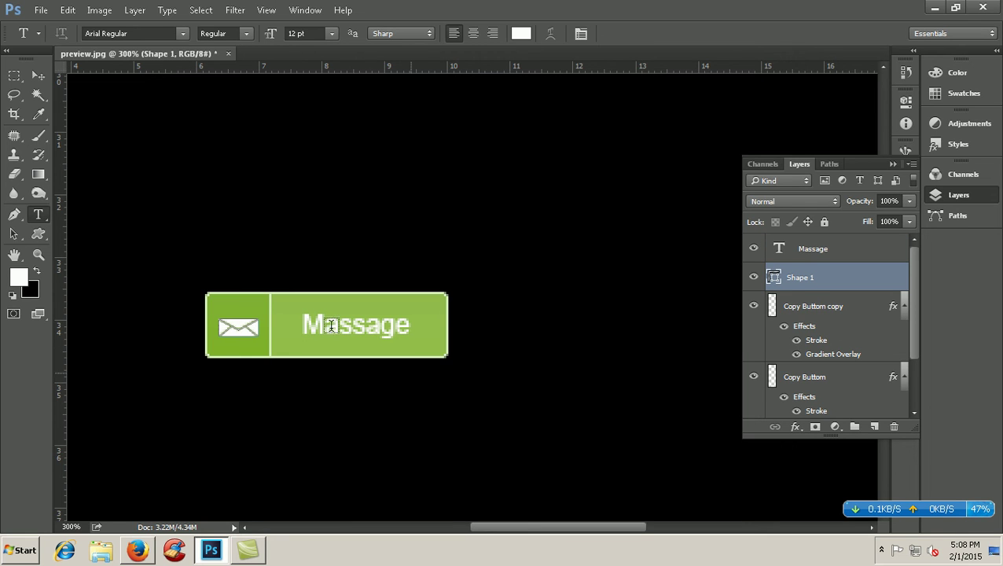
{"action": "left_click", "coordinate": [39, 79]}
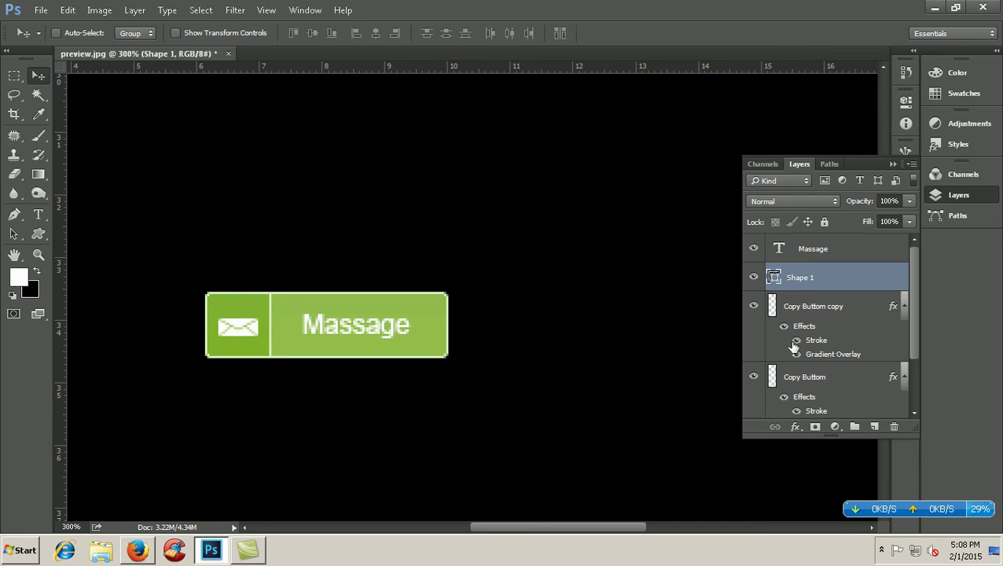
- Nudge the Massage layer with the arrow keys and zoom out to 66.7%
{"action": "left_click", "coordinate": [810, 255]}
{"action": "key", "text": "Down"}
{"action": "key", "text": "Down"}
{"action": "key", "text": "Up"}
{"action": "key", "text": "ctrl+minus"}
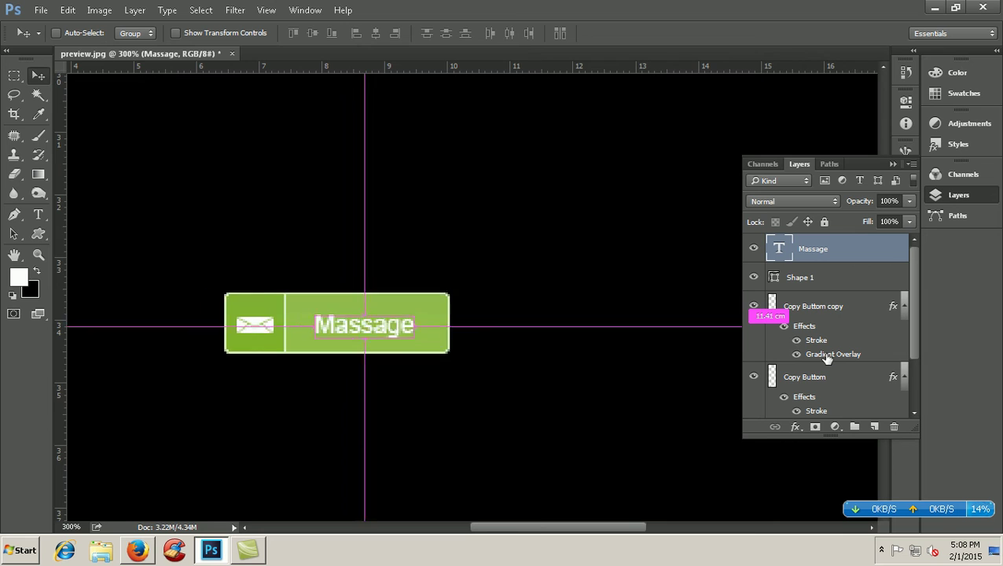
{"action": "key", "text": "ctrl+minus"}
{"action": "key", "text": "ctrl+minus"}
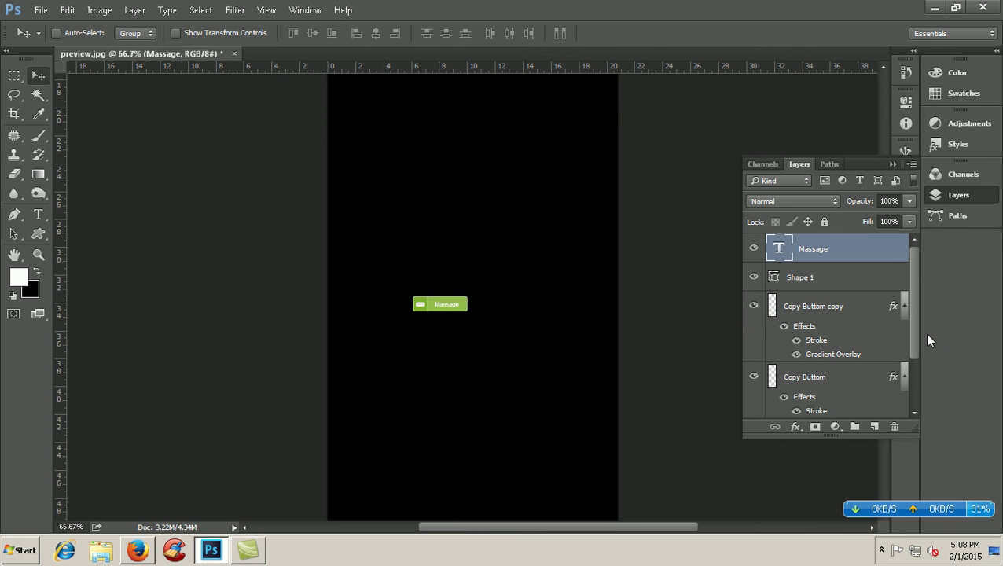